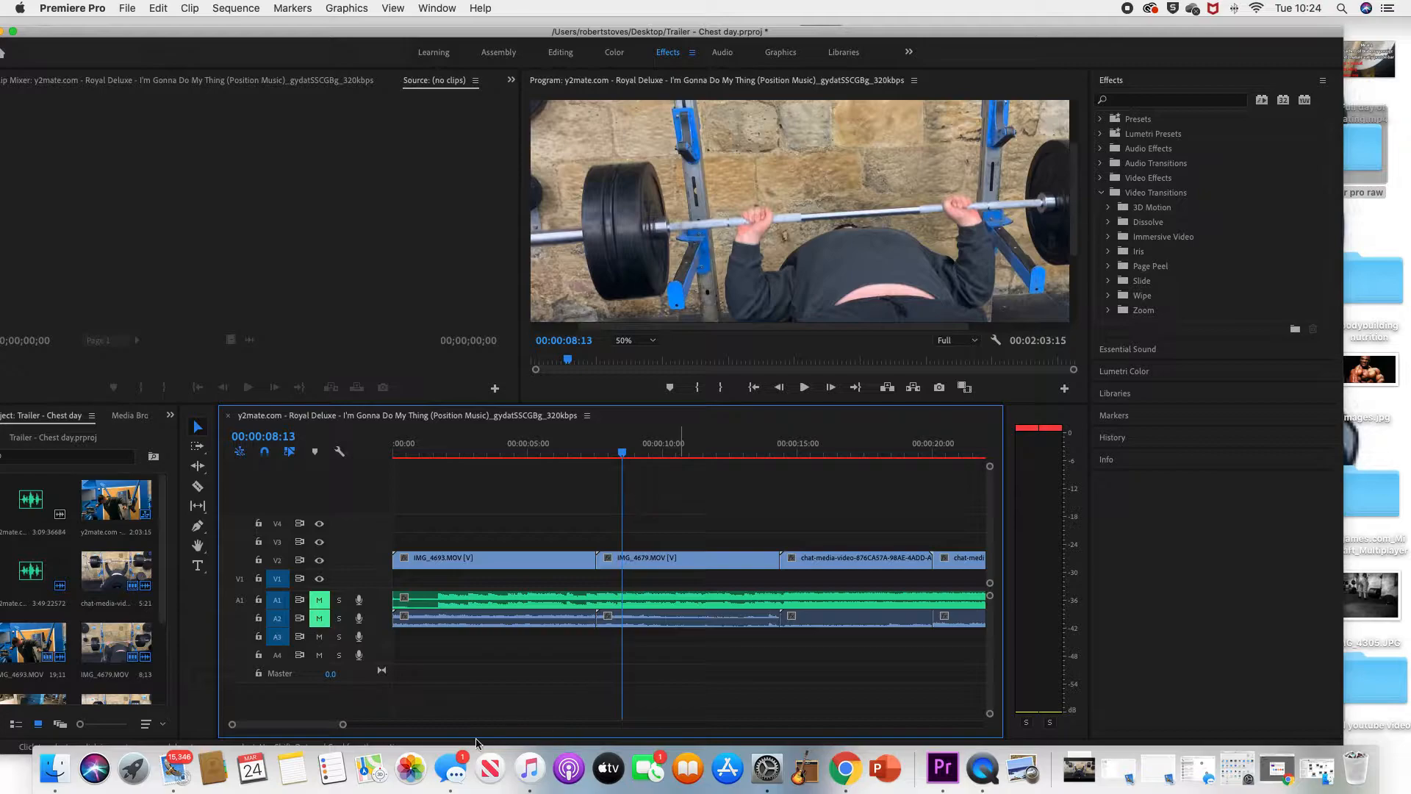
# Step: Create a black color matte at 1920 × 1080, 25.00 fps with square pixels, named Color Matte
pyautogui.moveTo(343, 726); pyautogui.dragTo(393, 727)
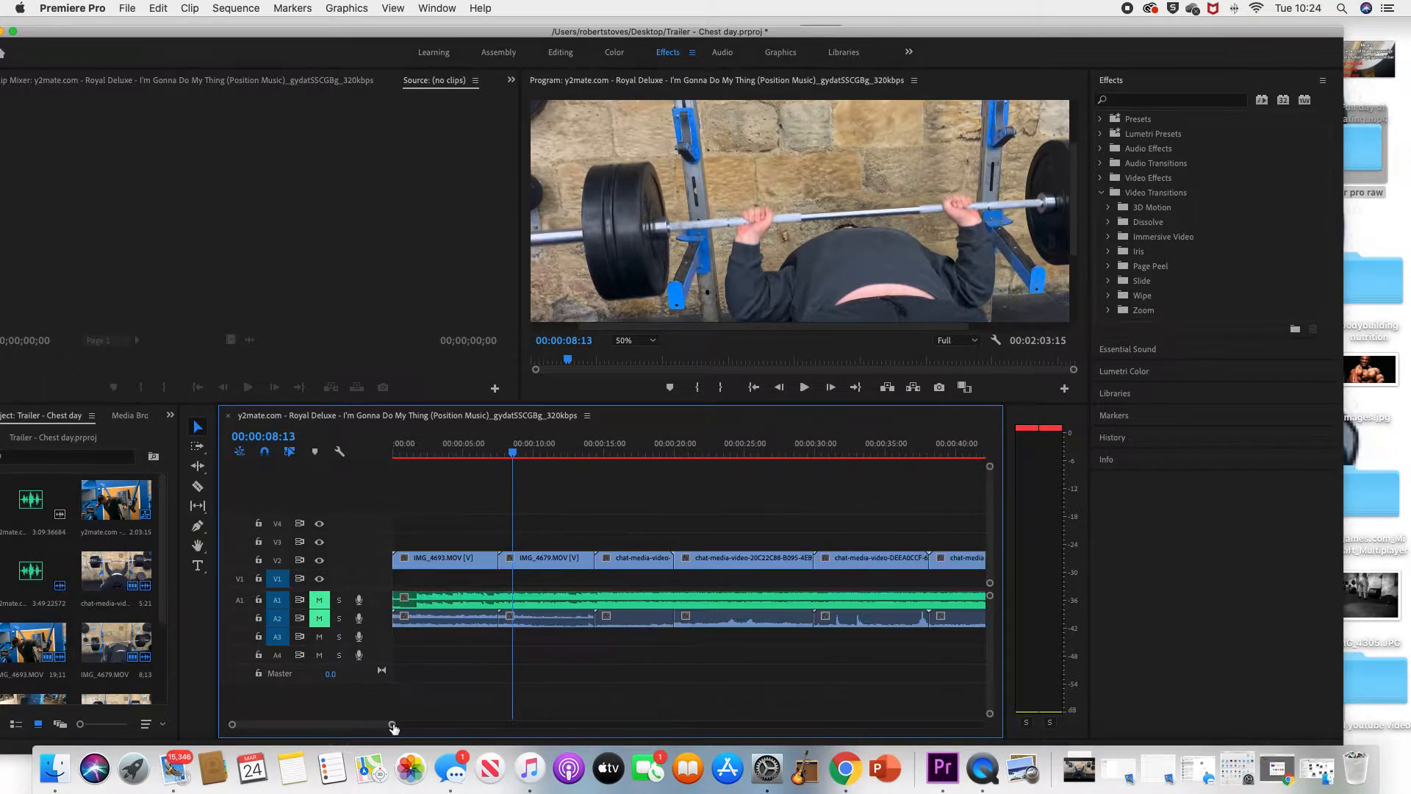
pyautogui.click(136, 9)
pyautogui.moveTo(147, 26)
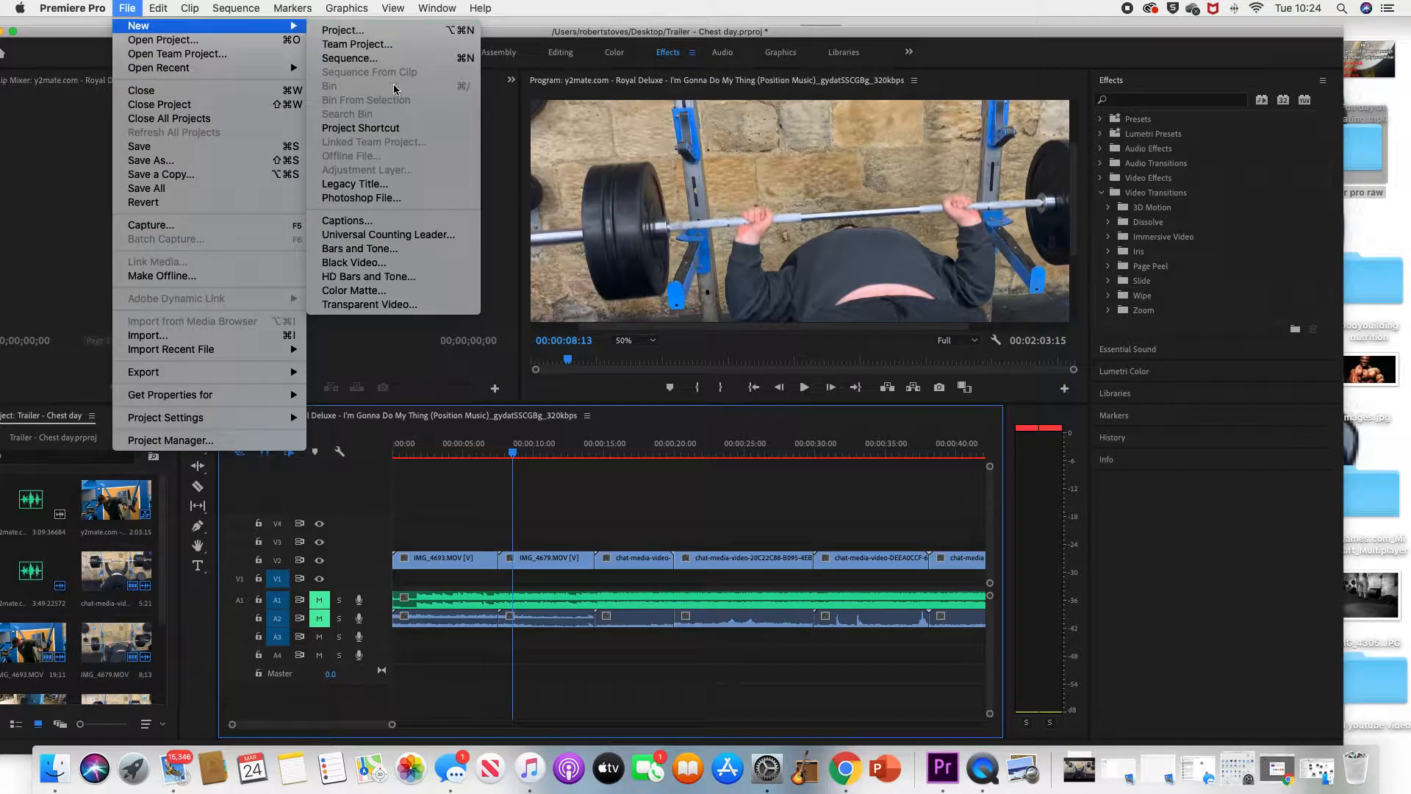
pyautogui.click(405, 291)
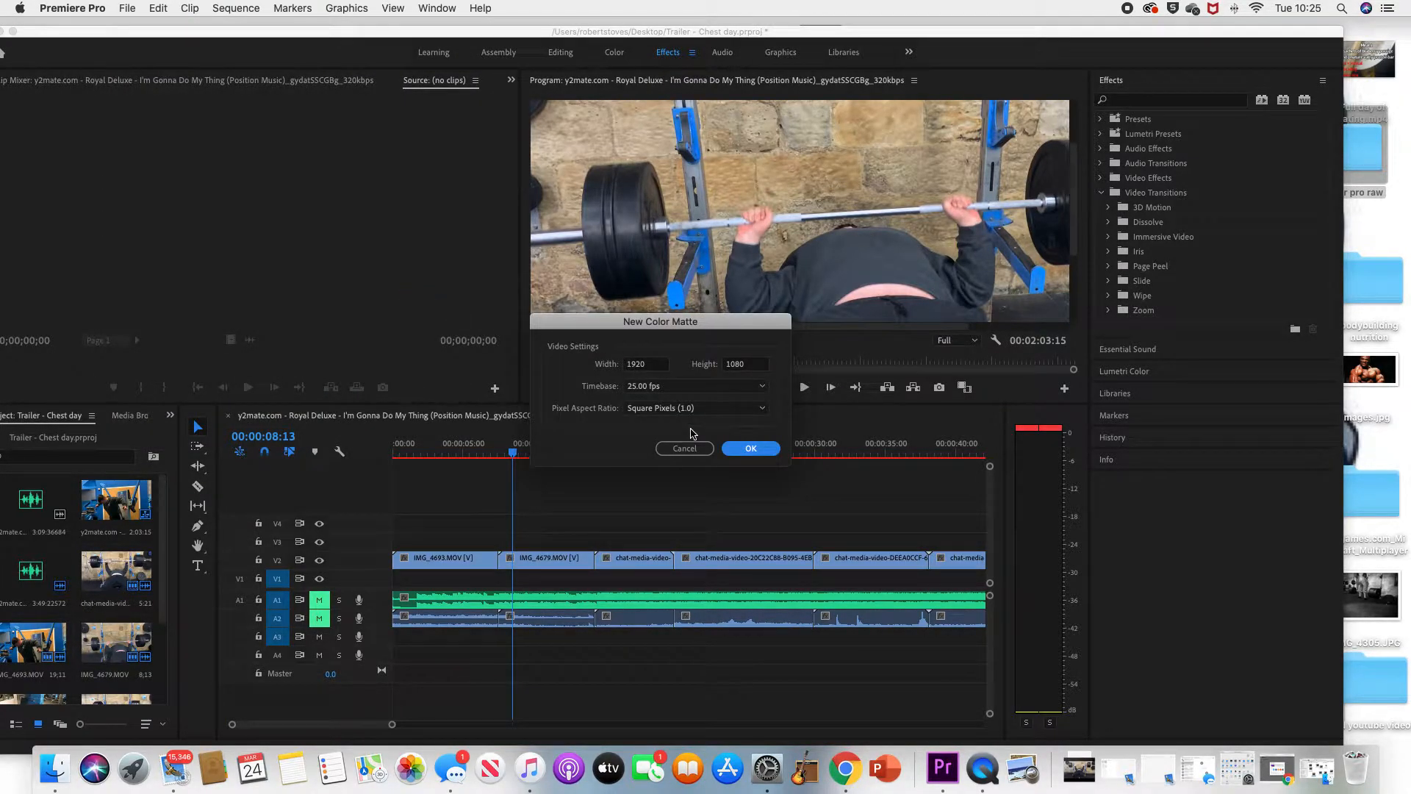
pyautogui.click(750, 448)
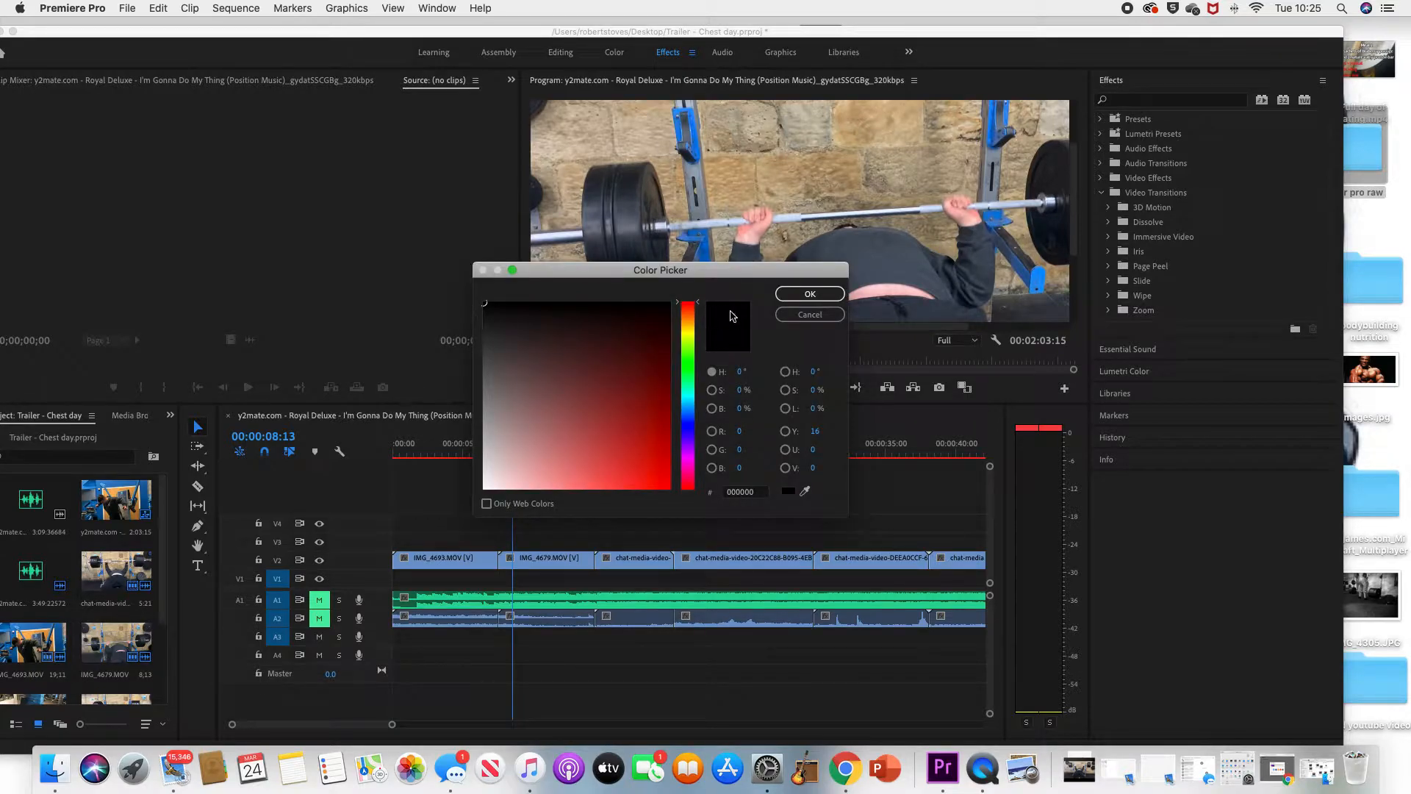
pyautogui.click(810, 294)
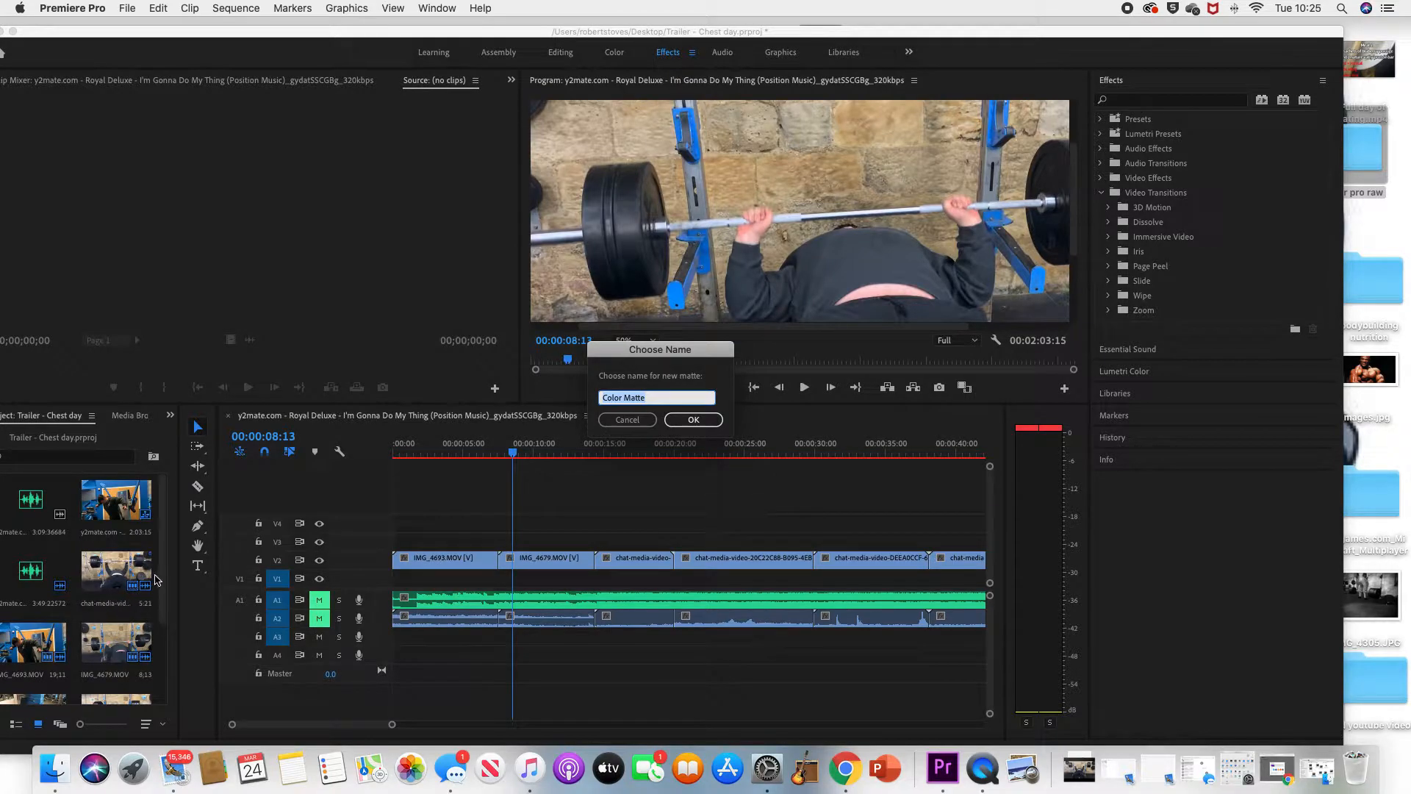
pyautogui.click(691, 419)
# Step: Place the color matte on track V3 over the cut between IMG_4693 and IMG_4679, and play back that section
pyautogui.moveTo(38, 666); pyautogui.dragTo(484, 531)
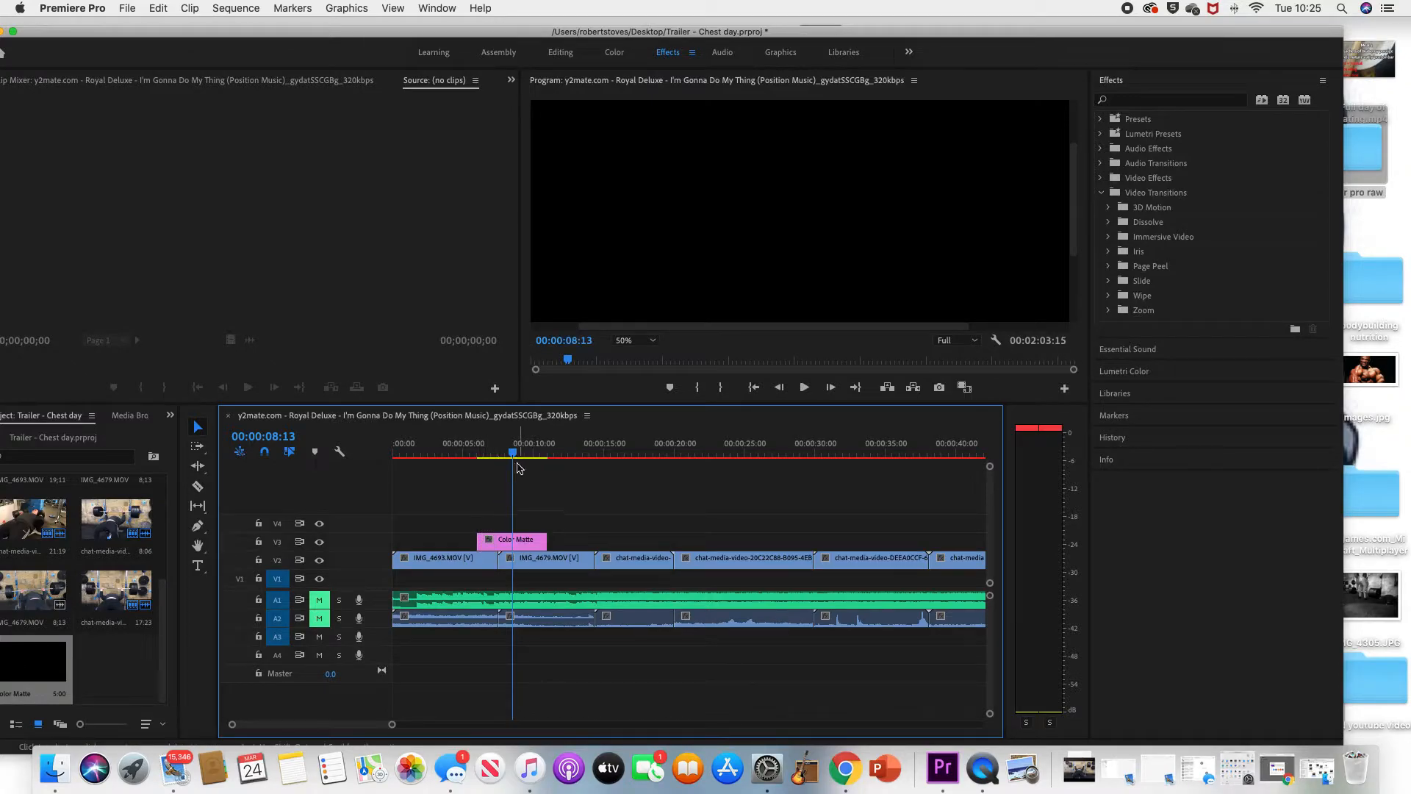
pyautogui.moveTo(512, 453); pyautogui.dragTo(462, 457)
pyautogui.click(803, 387)
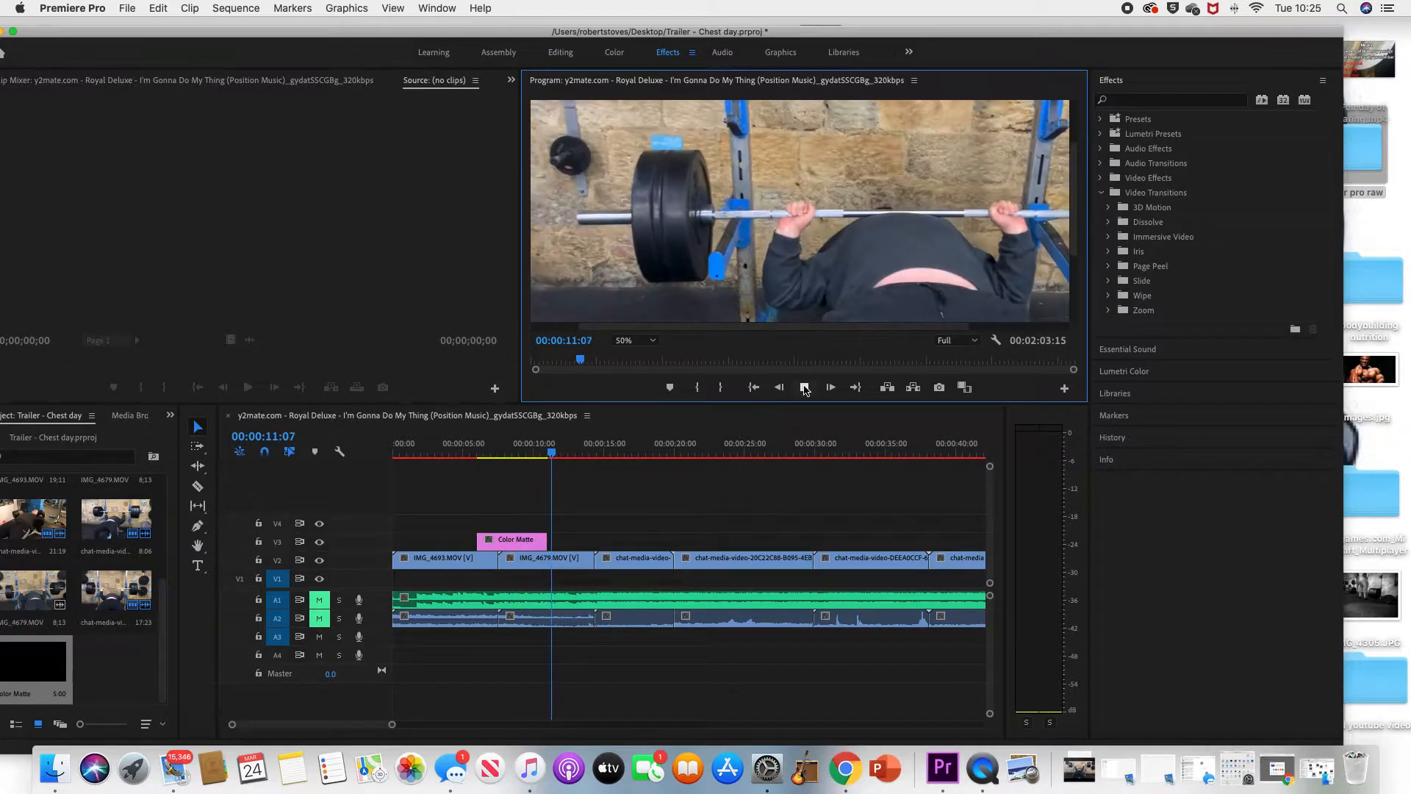
pyautogui.press('space')
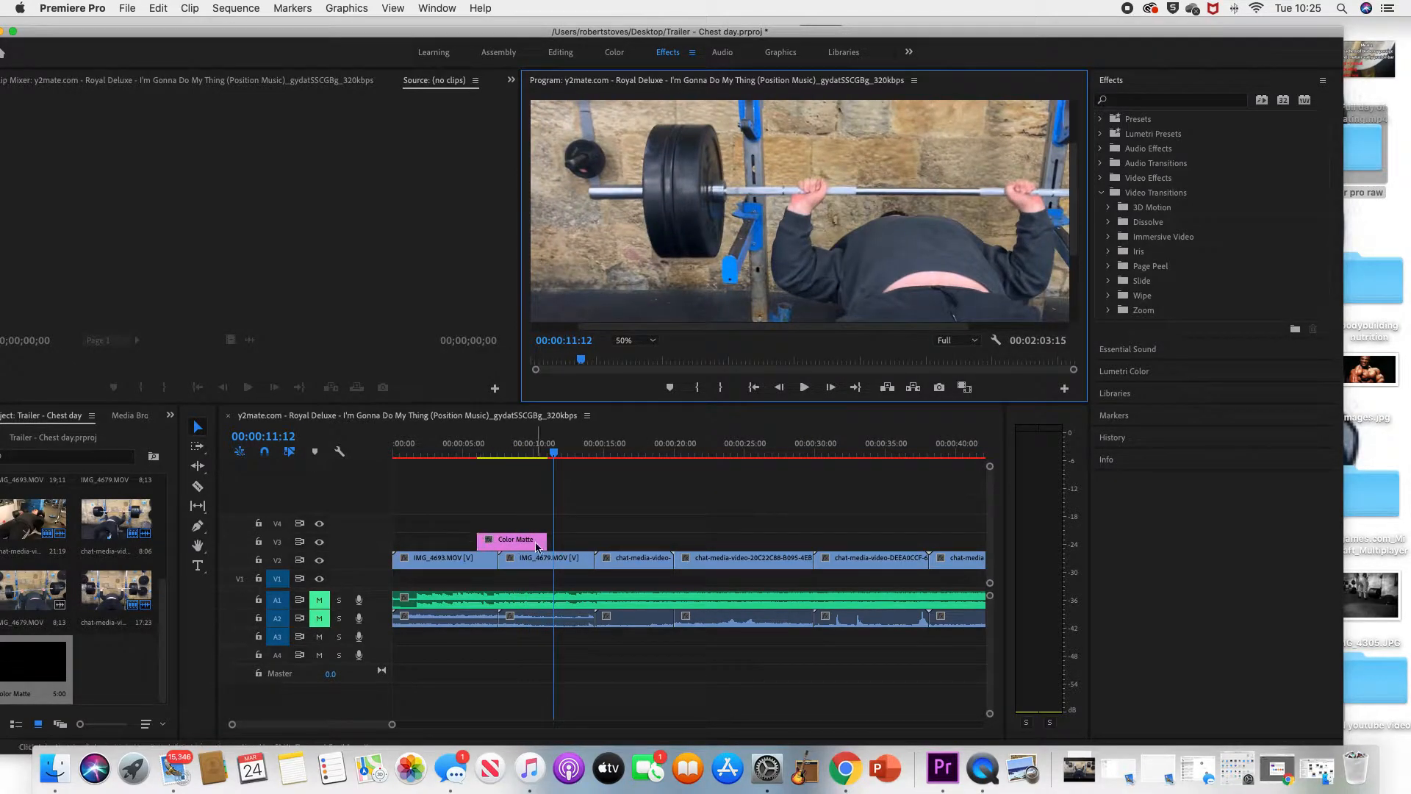
pyautogui.moveTo(558, 465); pyautogui.dragTo(466, 461)
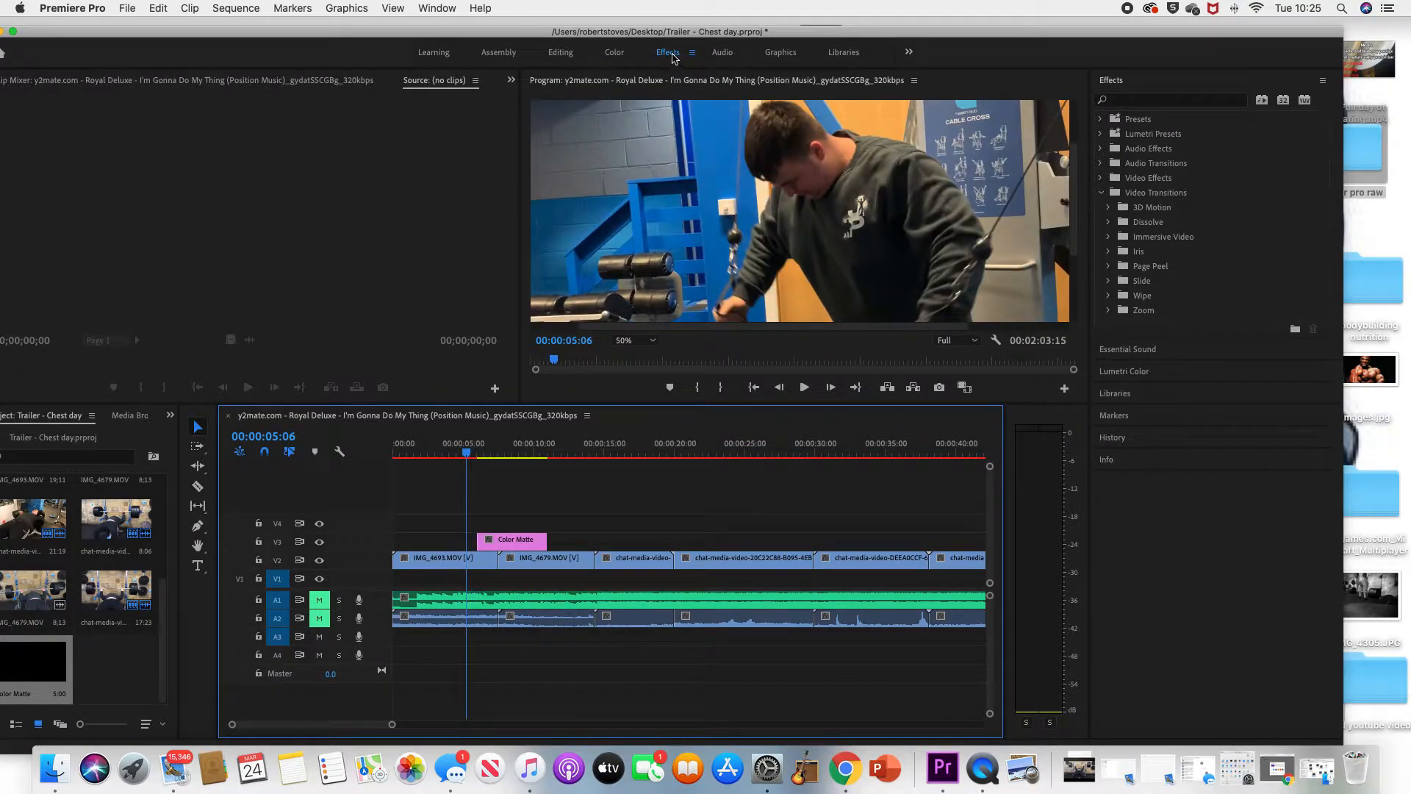
# Step: Apply a Film Dissolve to the start of the color matte on V3 and play back the fade
pyautogui.click(1102, 179)
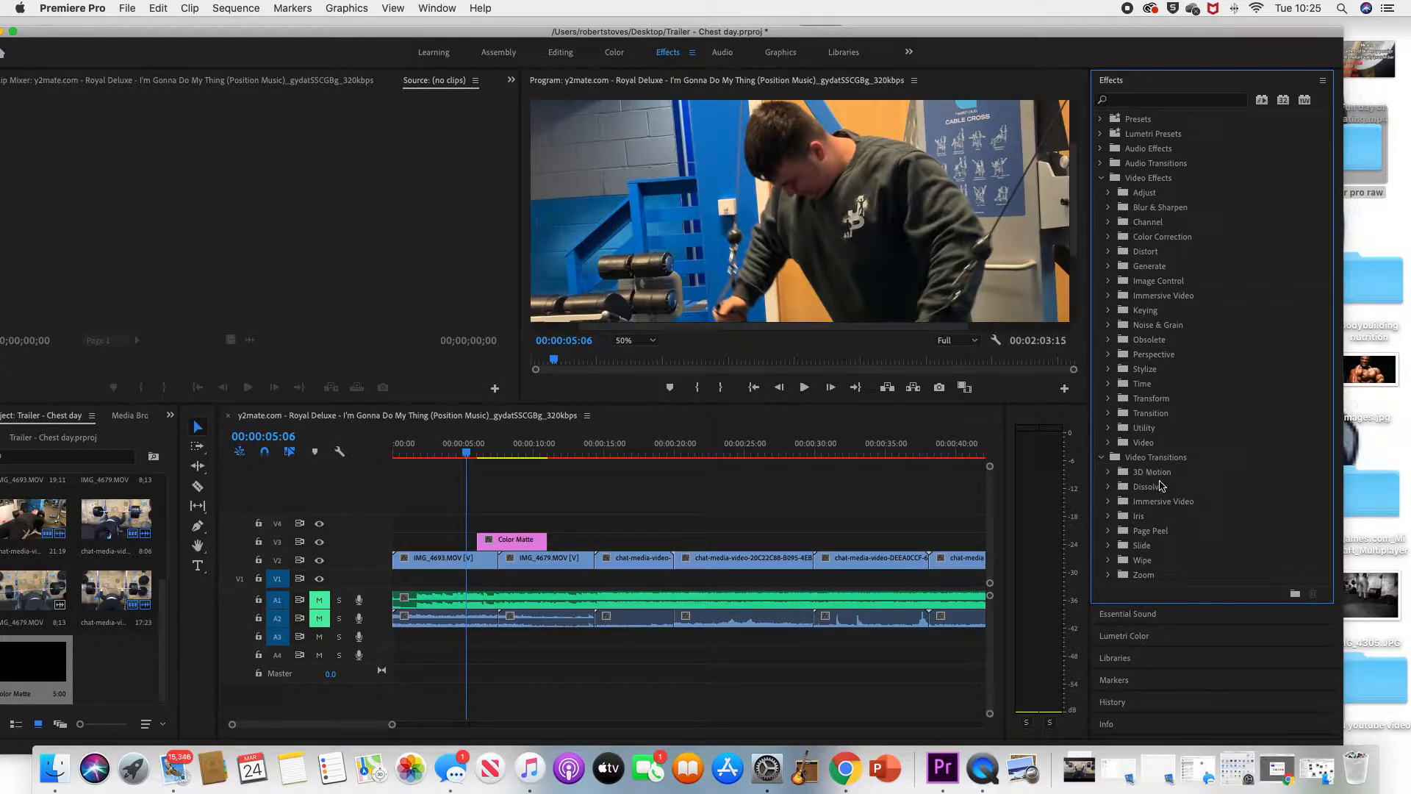
pyautogui.click(1109, 488)
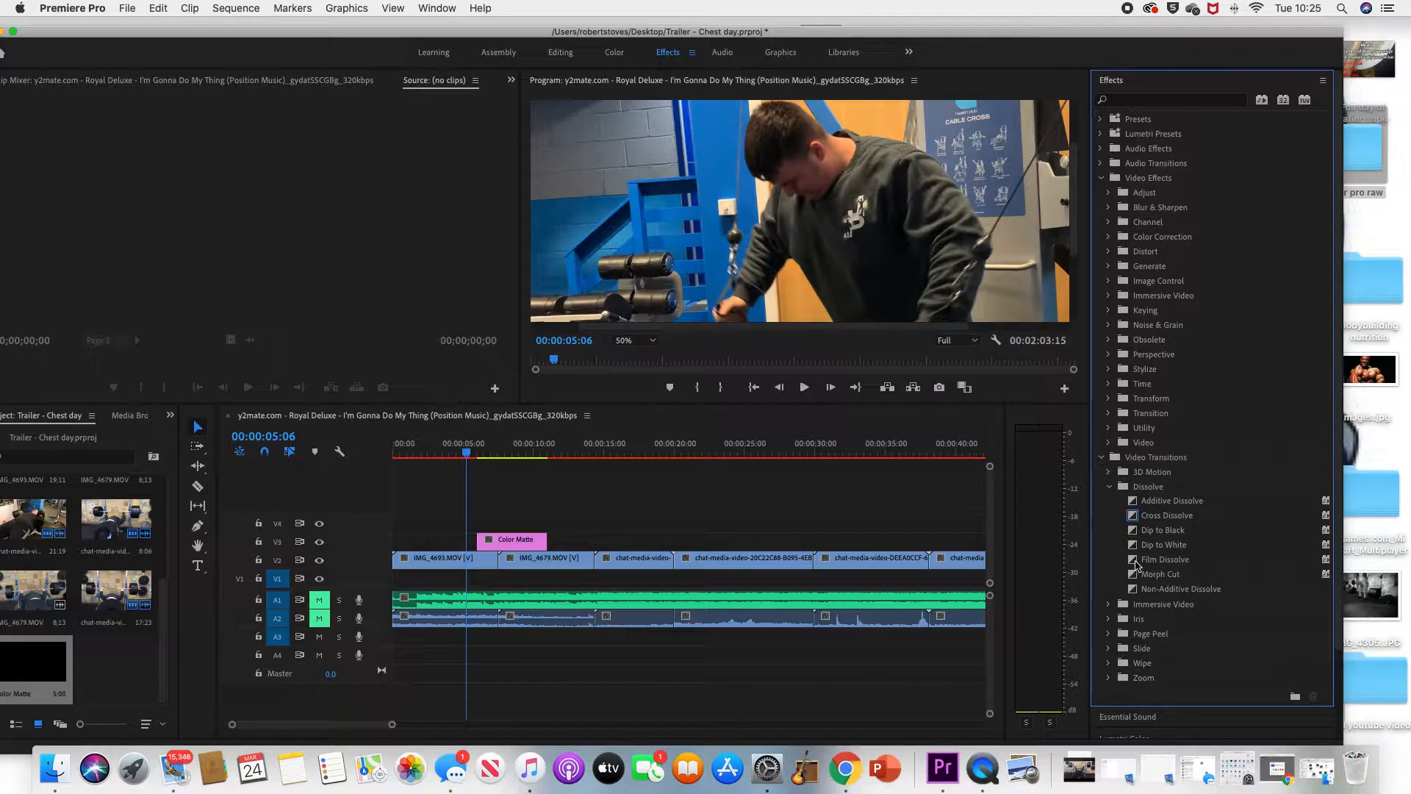
pyautogui.moveTo(1136, 564); pyautogui.dragTo(486, 541)
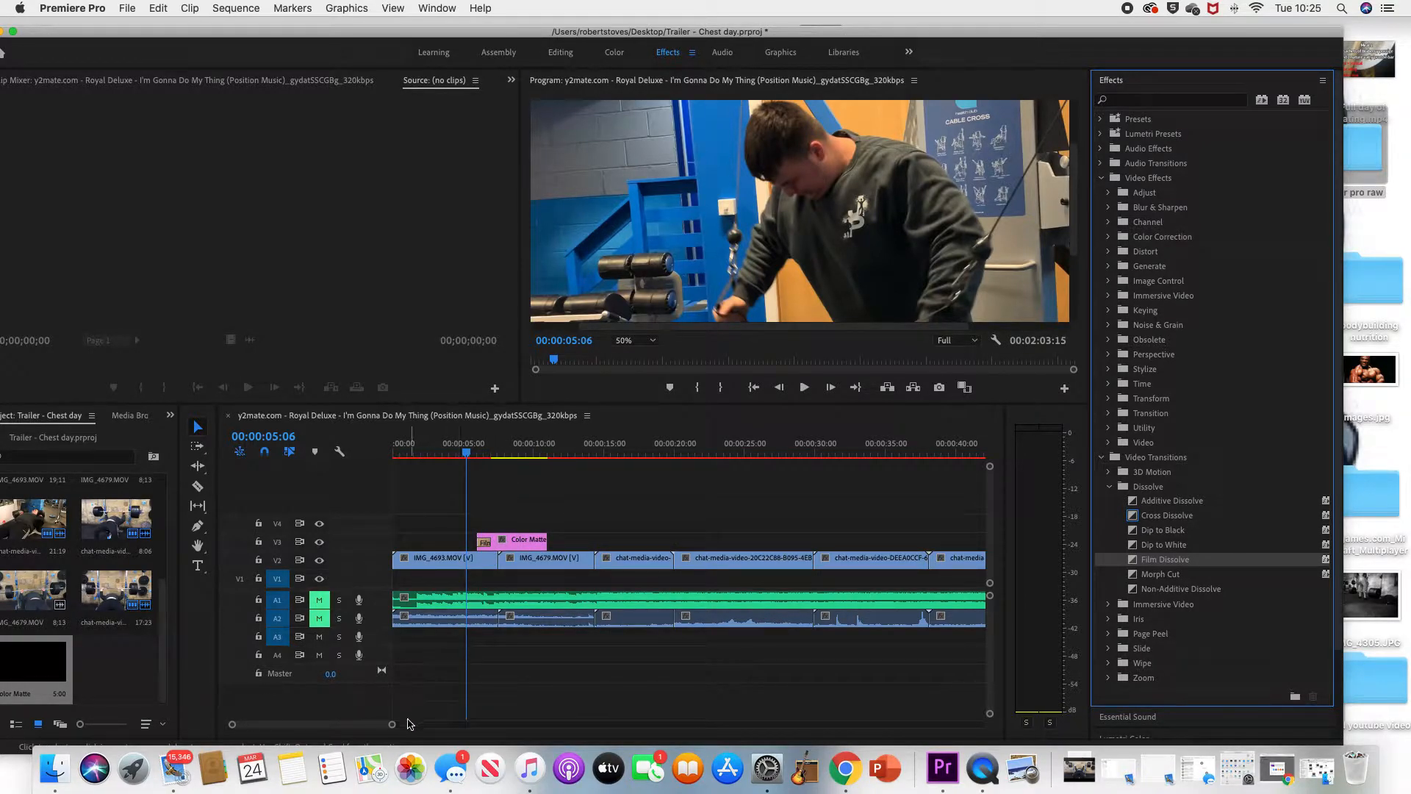
pyautogui.moveTo(395, 728); pyautogui.dragTo(307, 724)
pyautogui.click(804, 387)
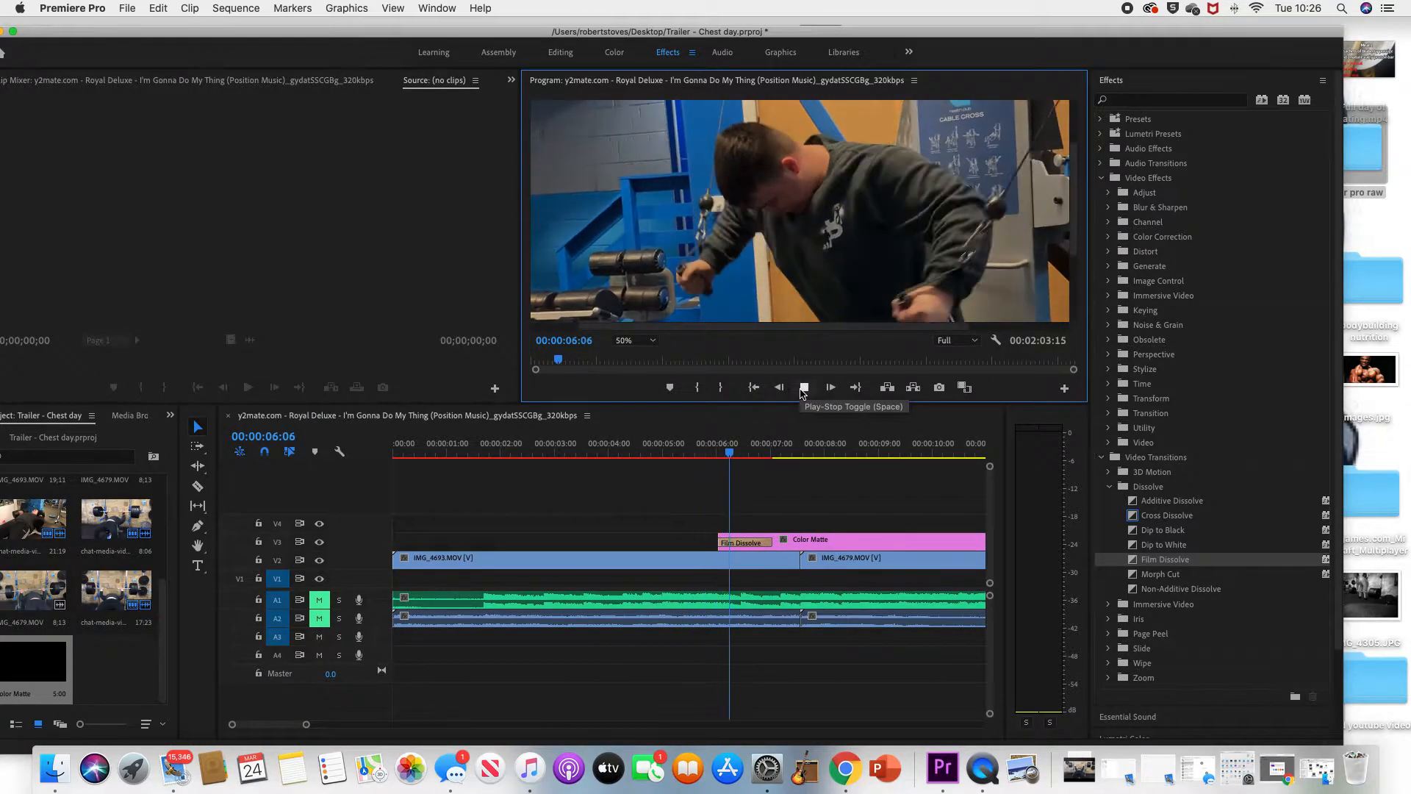
pyautogui.click(803, 387)
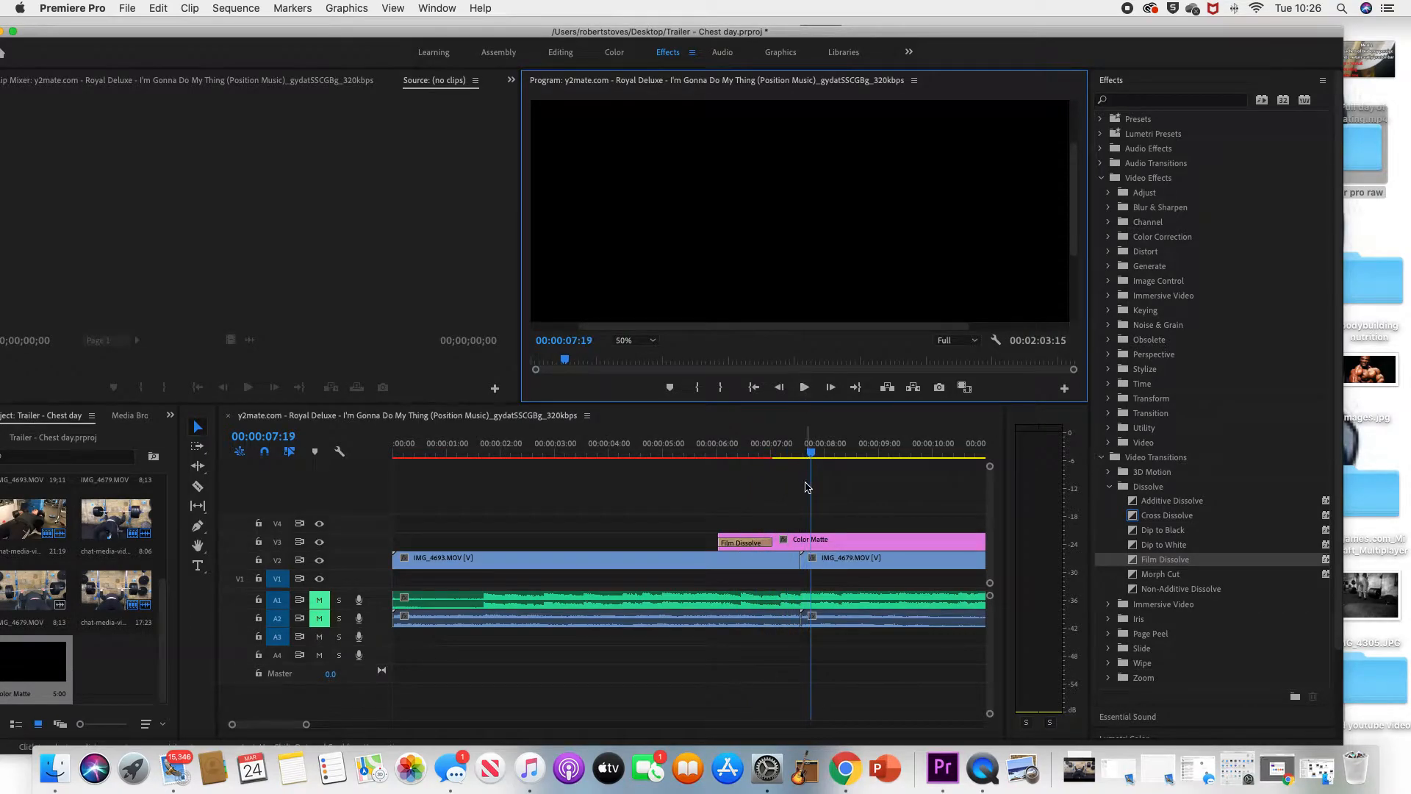
pyautogui.moveTo(813, 457); pyautogui.dragTo(634, 457)
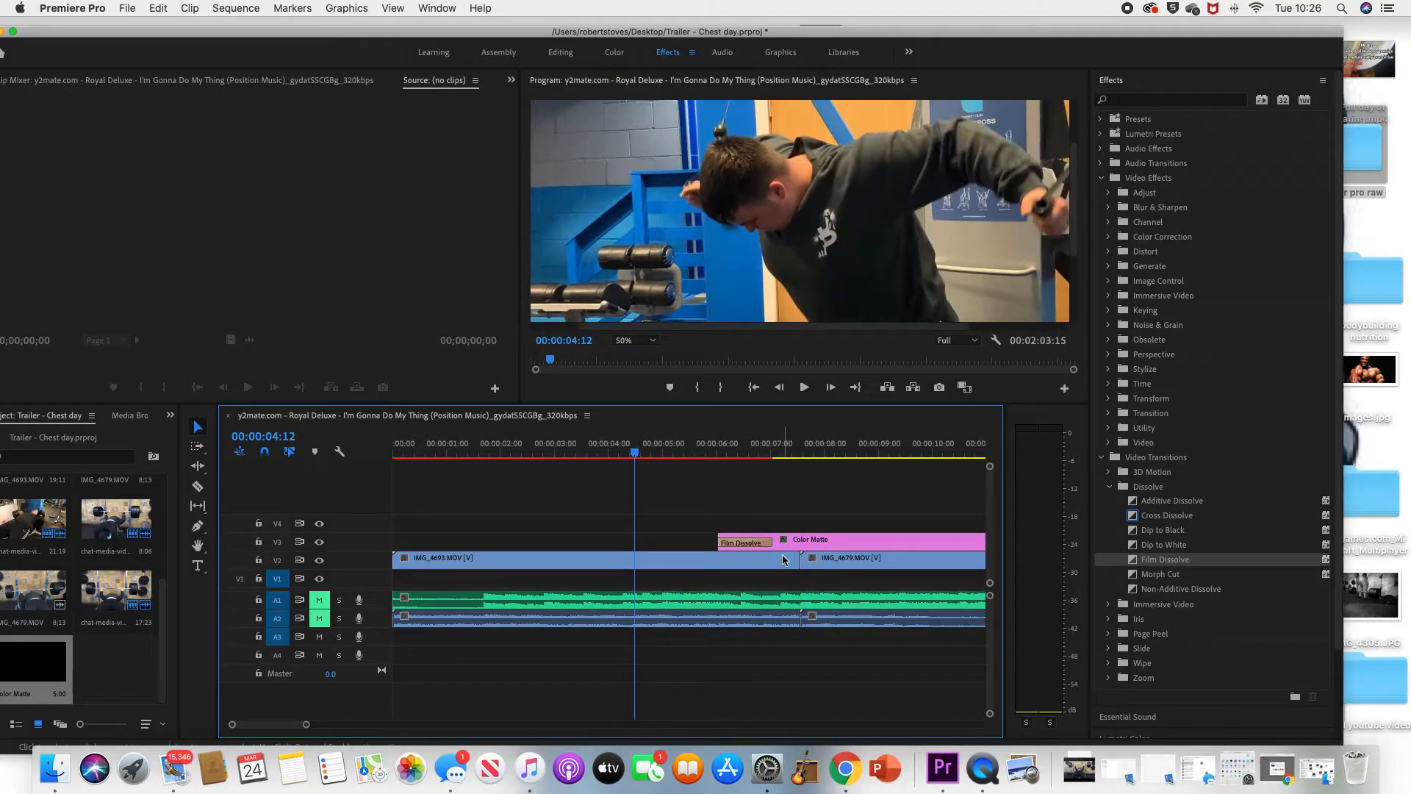
# Step: Lengthen the Film Dissolve at the matte's start so it ends at about 00:00:07:20, and play back the slower fade
pyautogui.moveTo(769, 542); pyautogui.dragTo(817, 522)
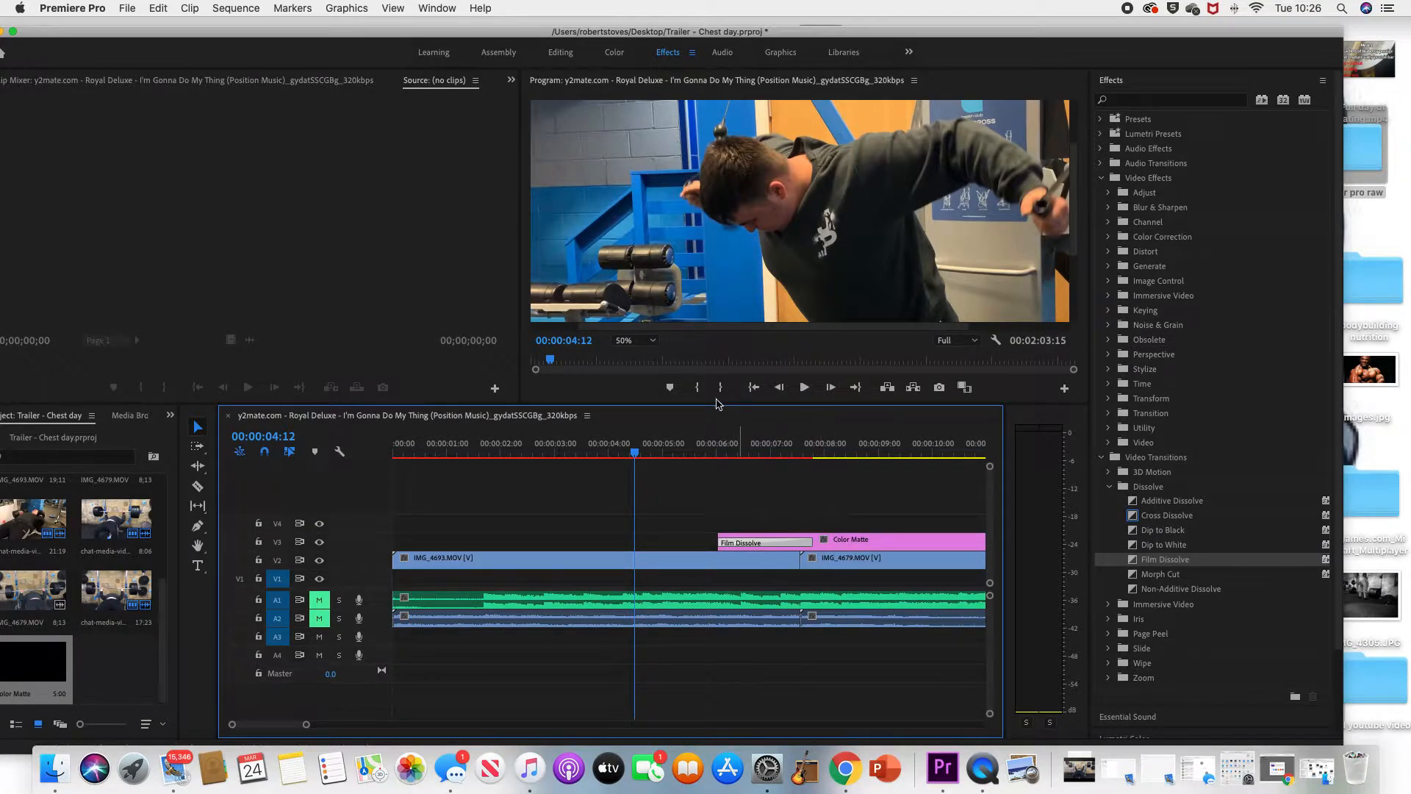
pyautogui.click(804, 387)
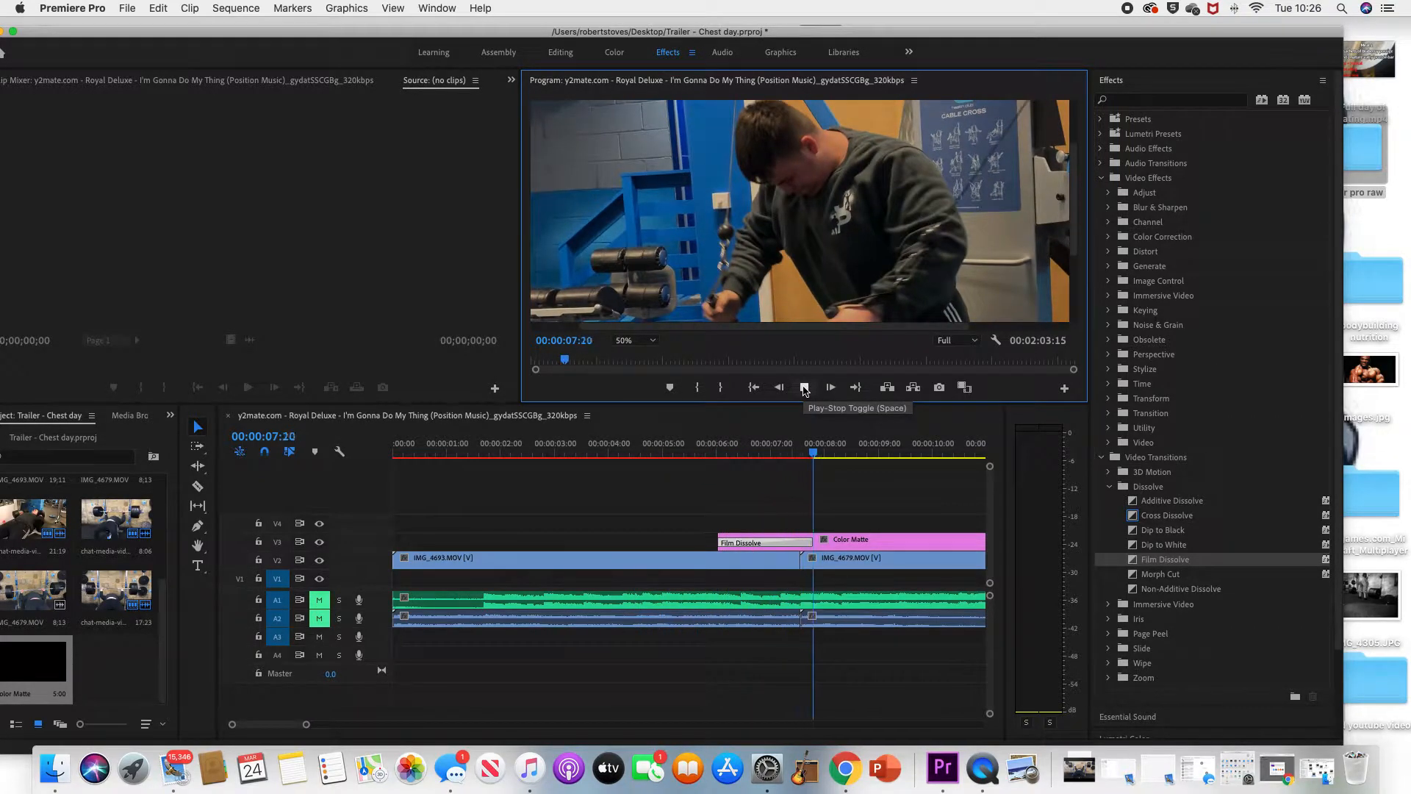
pyautogui.moveTo(867, 456); pyautogui.dragTo(714, 454)
pyautogui.click(804, 388)
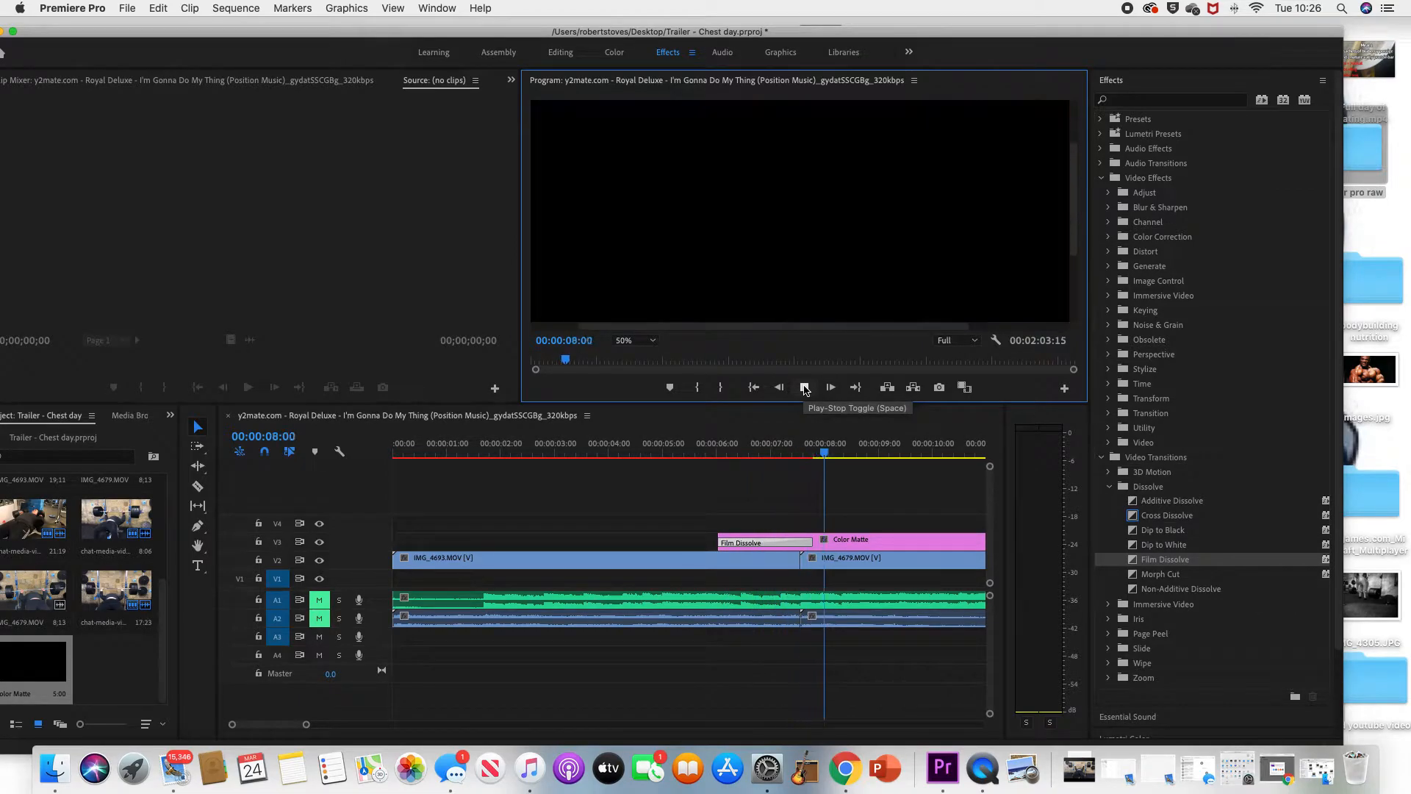
pyautogui.moveTo(836, 450); pyautogui.dragTo(688, 451)
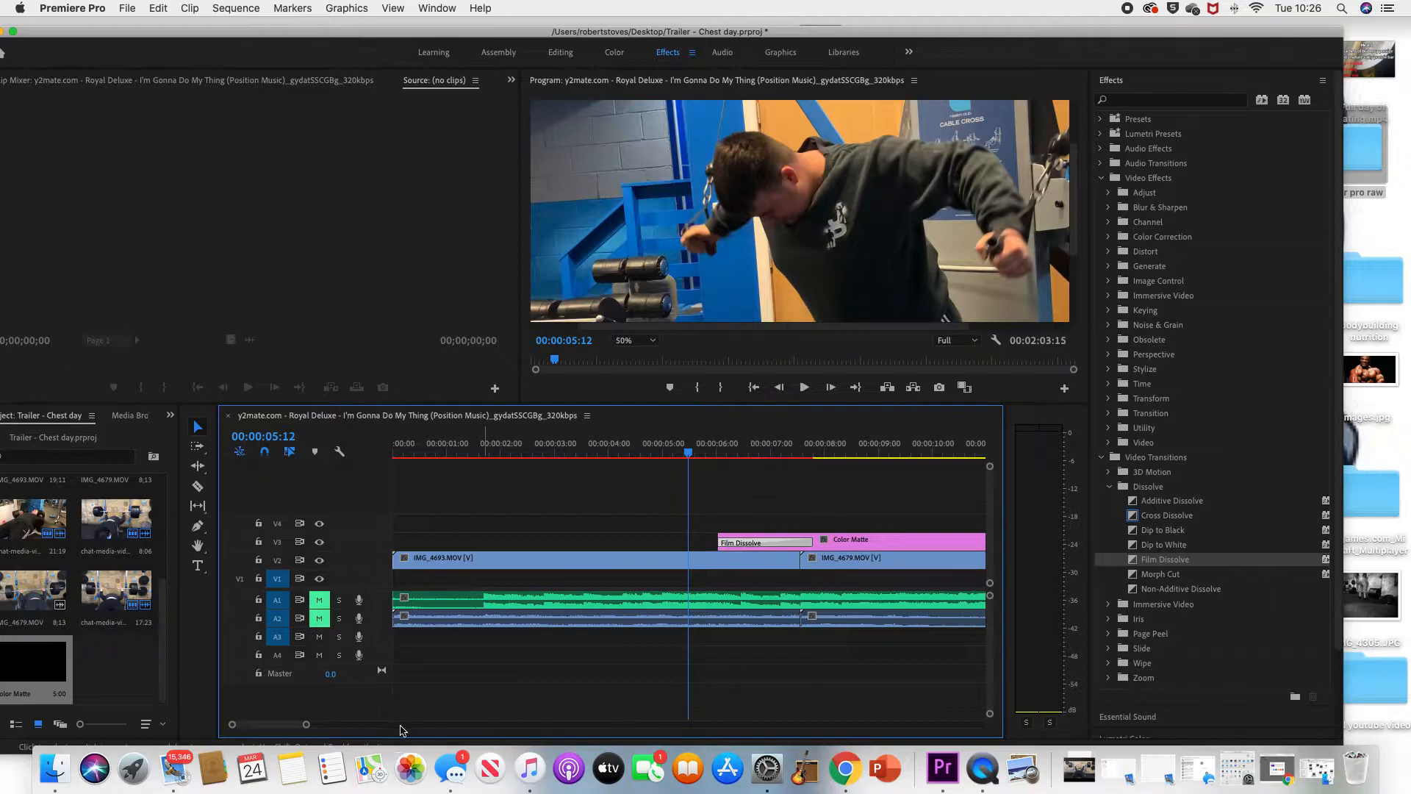
# Step: Apply a Film Dissolve to the end of the color matte and play back the fade to black and out again
pyautogui.moveTo(306, 724); pyautogui.dragTo(337, 728)
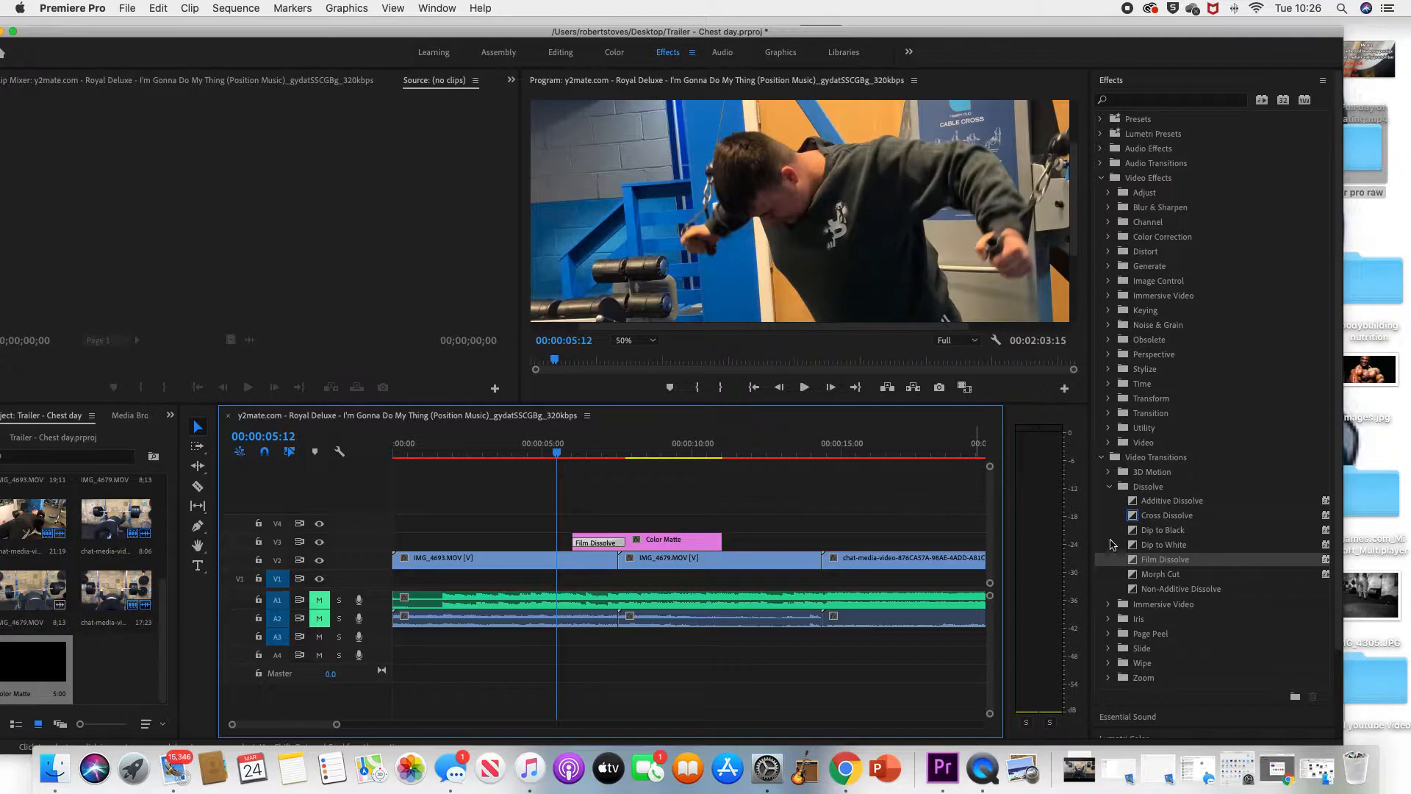
pyautogui.moveTo(1174, 563); pyautogui.dragTo(684, 542)
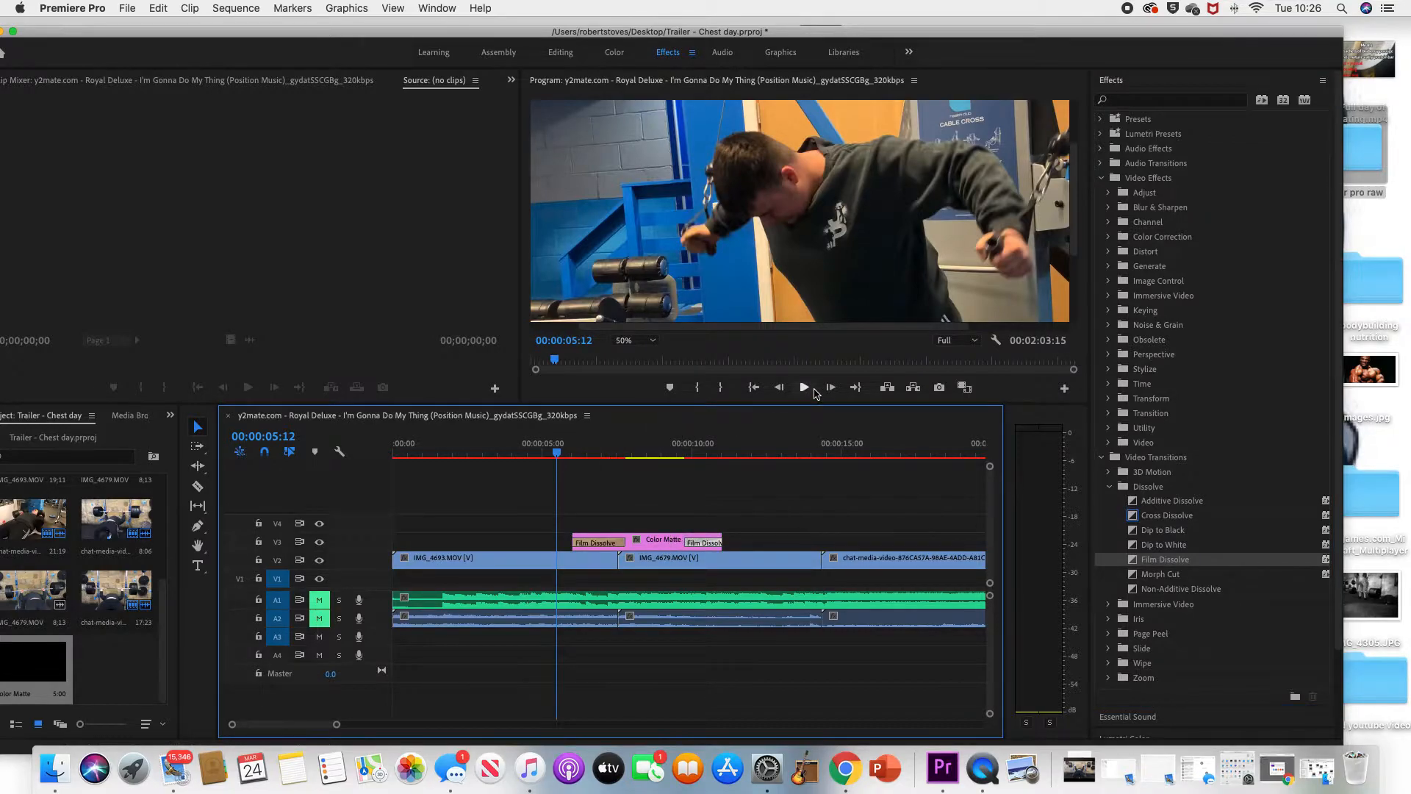
pyautogui.click(812, 390)
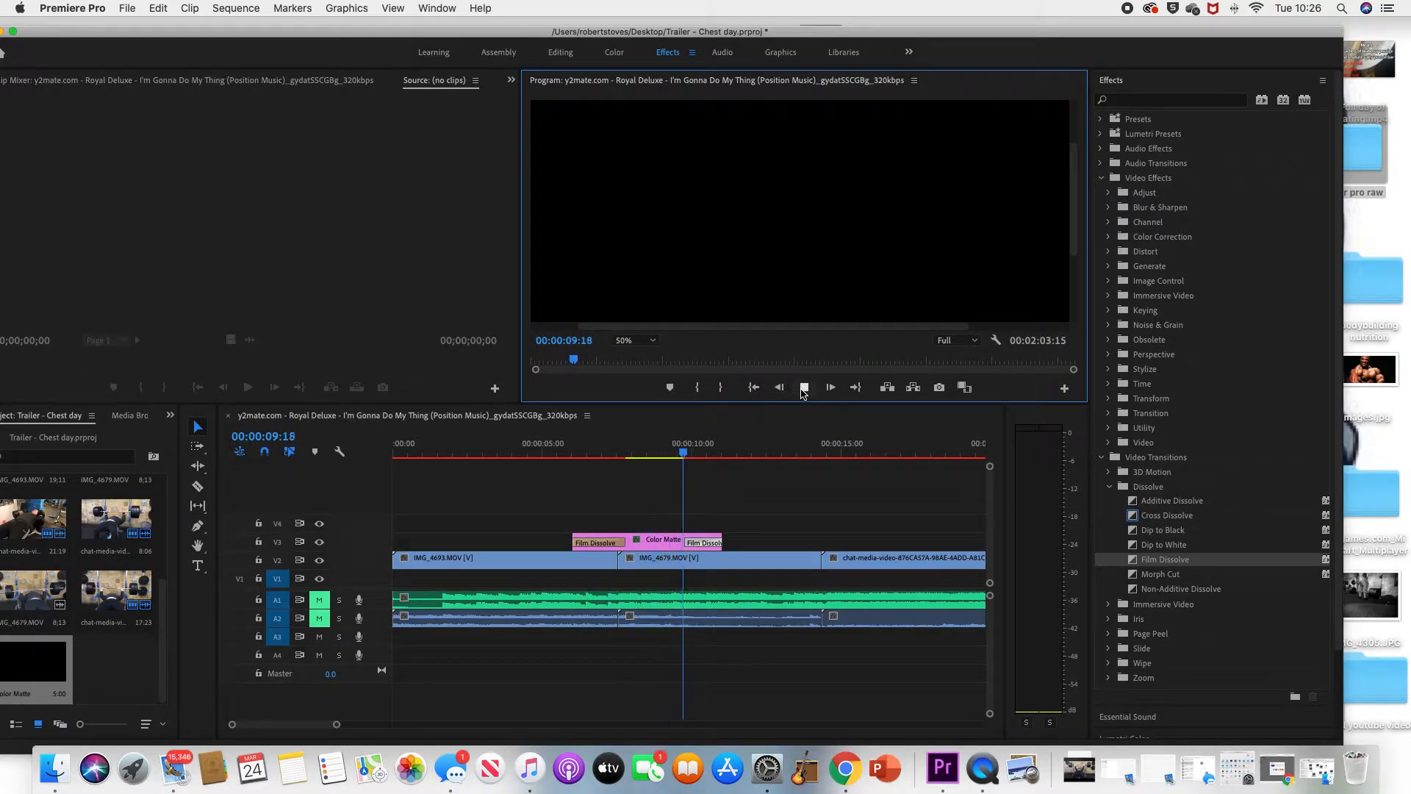
pyautogui.click(803, 388)
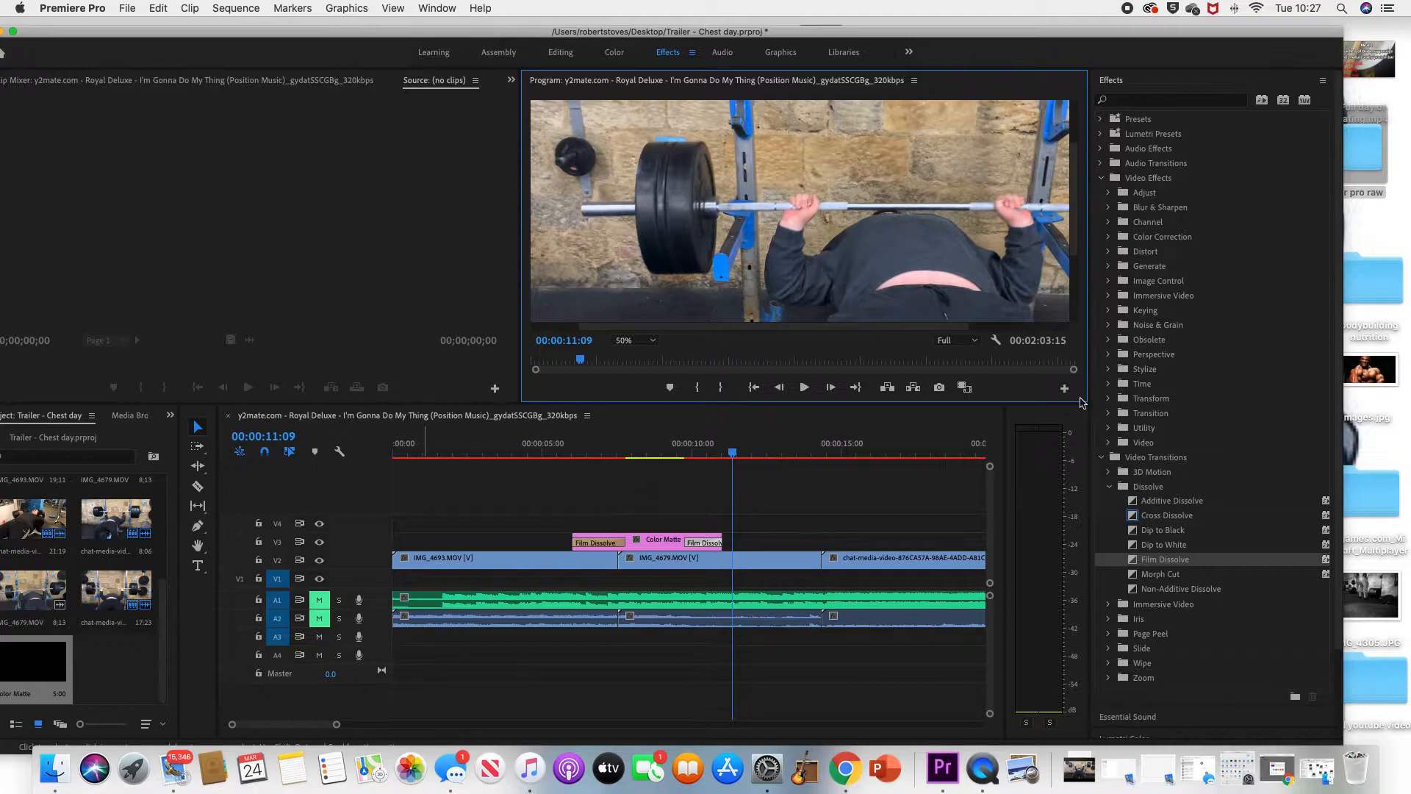
# Step: Apply a Constant Gain crossfade to the start of the music clip on track A1
pyautogui.click(1100, 177)
pyautogui.click(1101, 163)
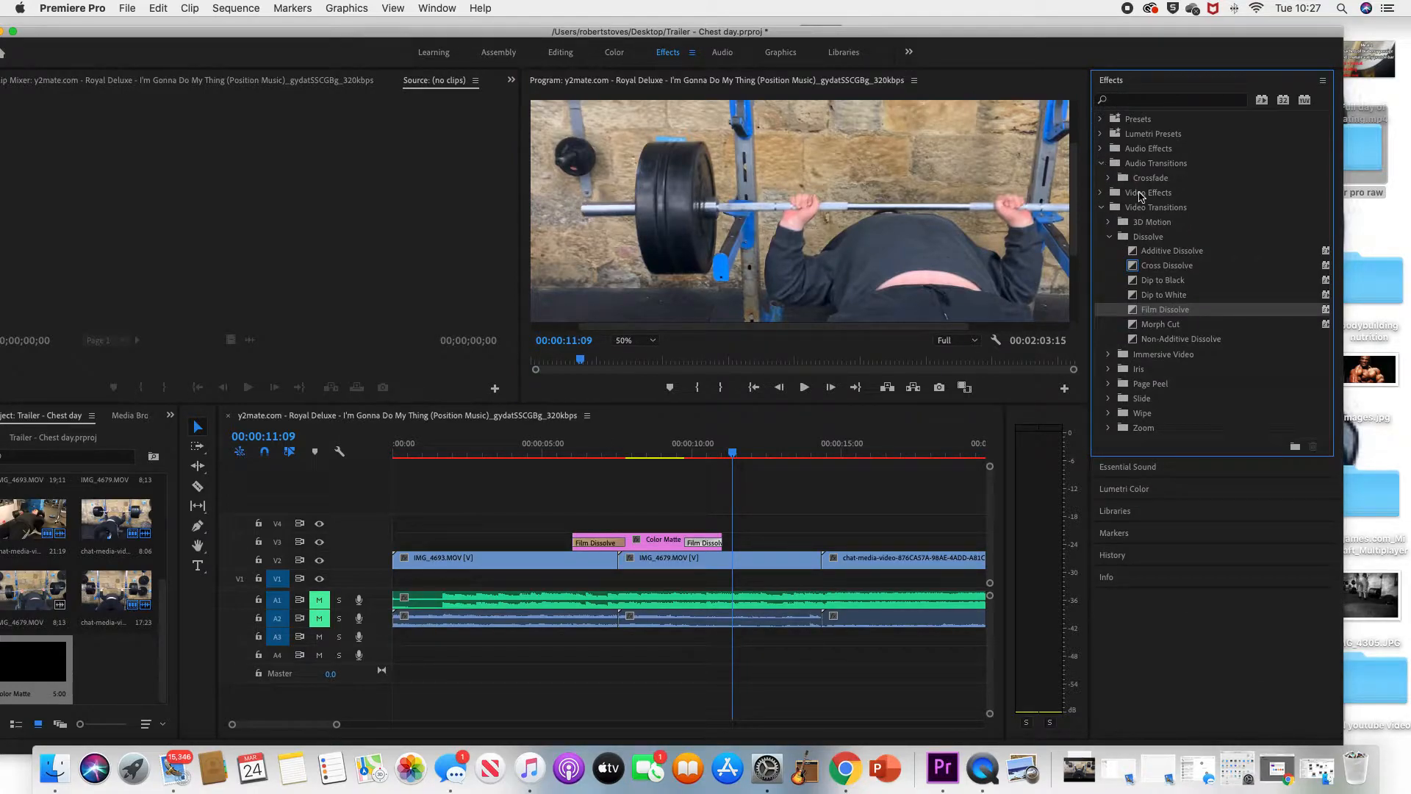
pyautogui.click(1108, 177)
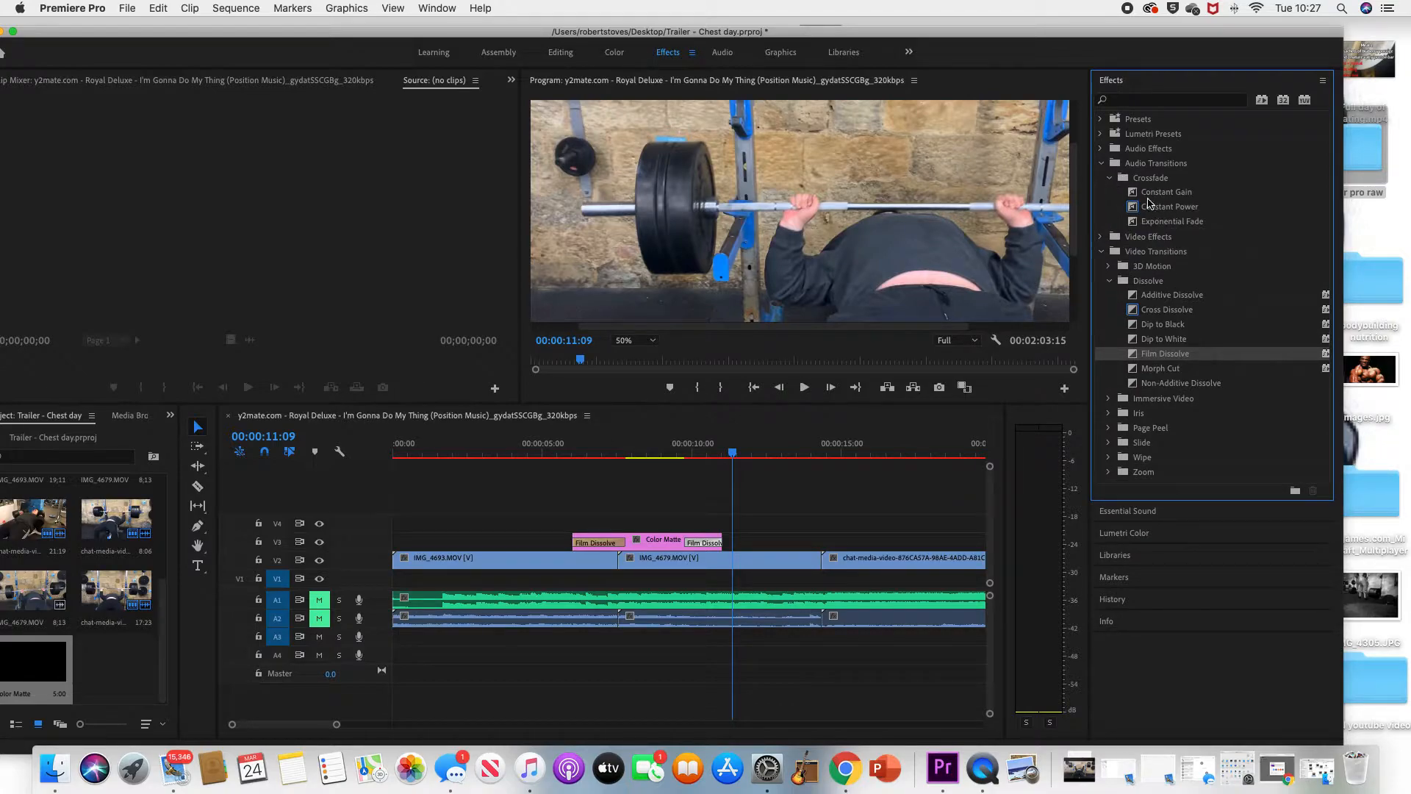
pyautogui.click(1138, 193)
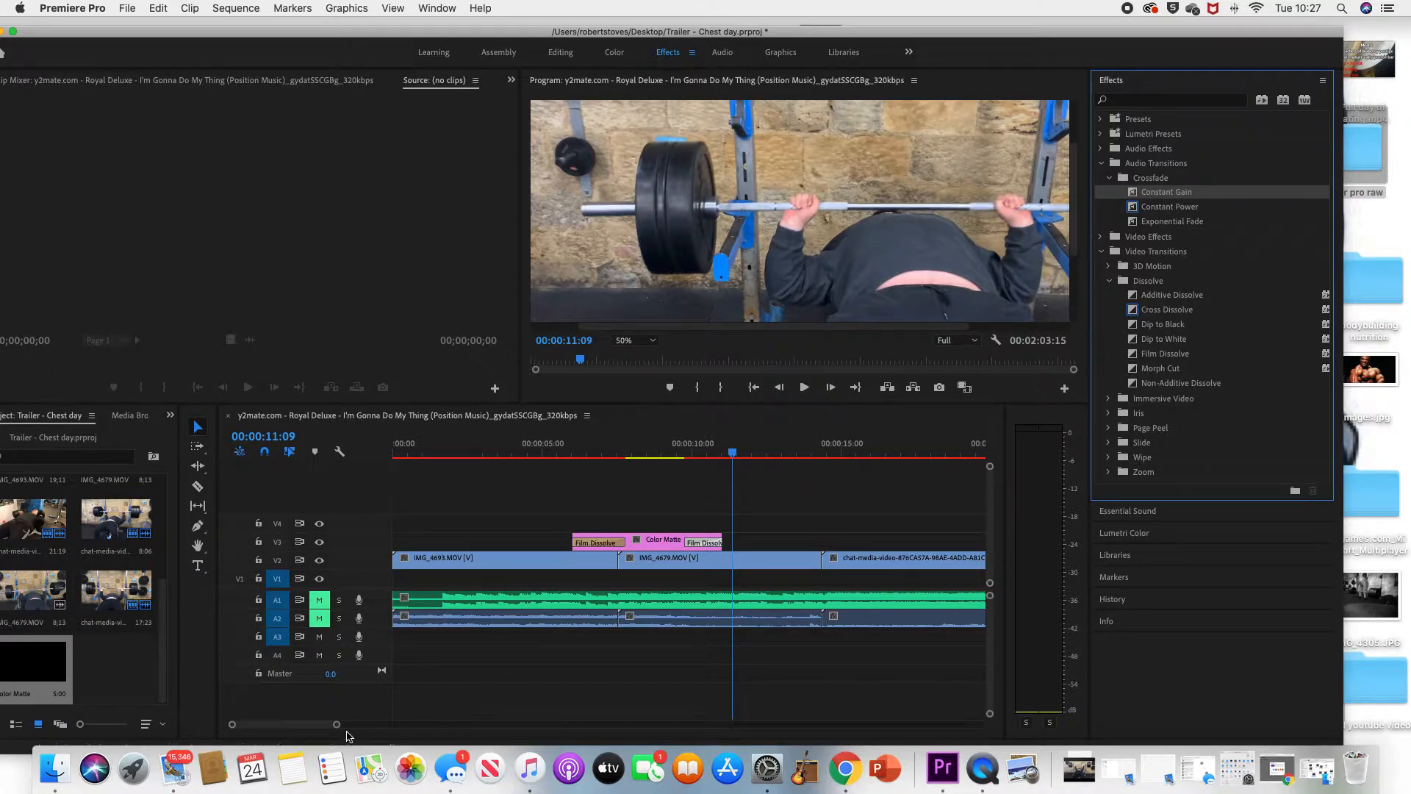
pyautogui.moveTo(337, 725); pyautogui.dragTo(321, 724)
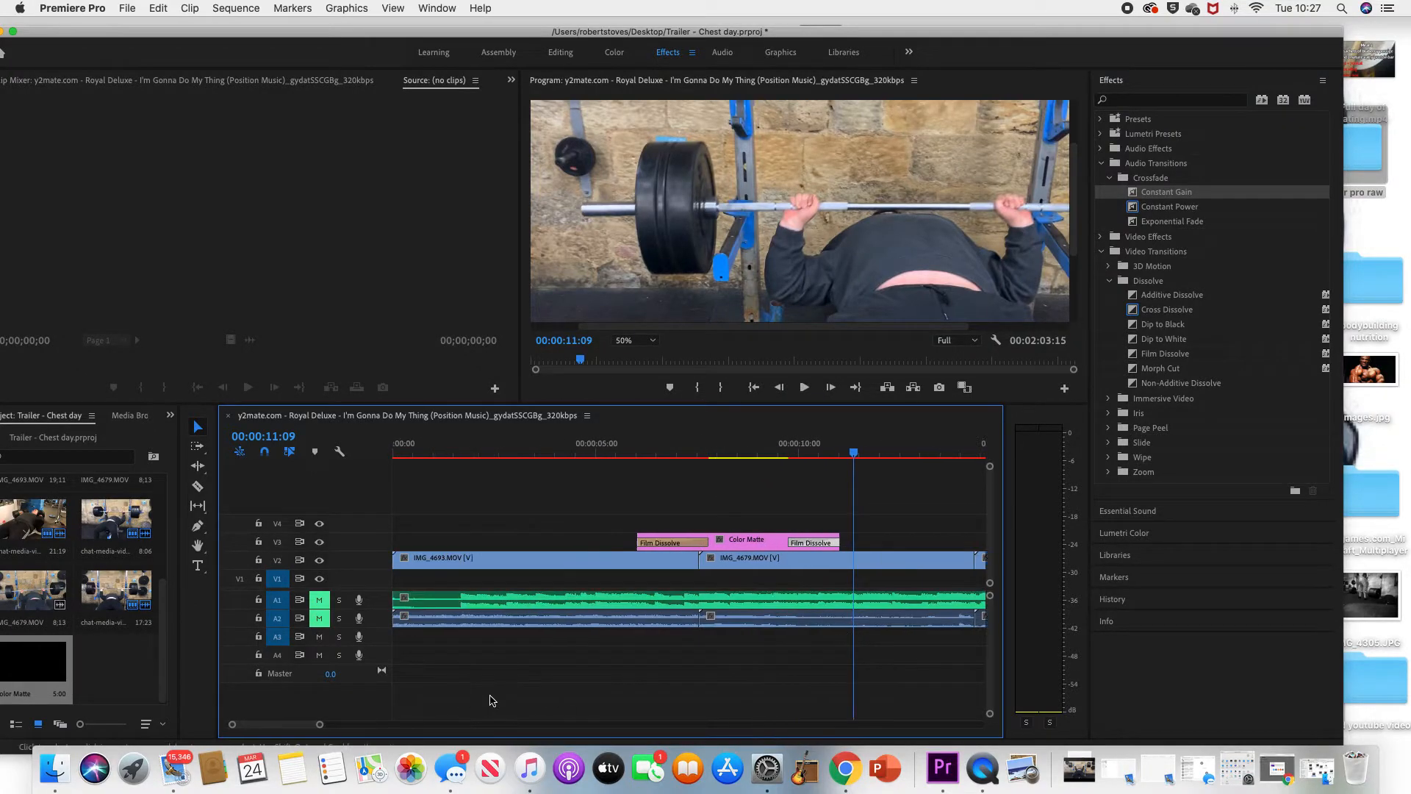
pyautogui.moveTo(1198, 194); pyautogui.dragTo(399, 604)
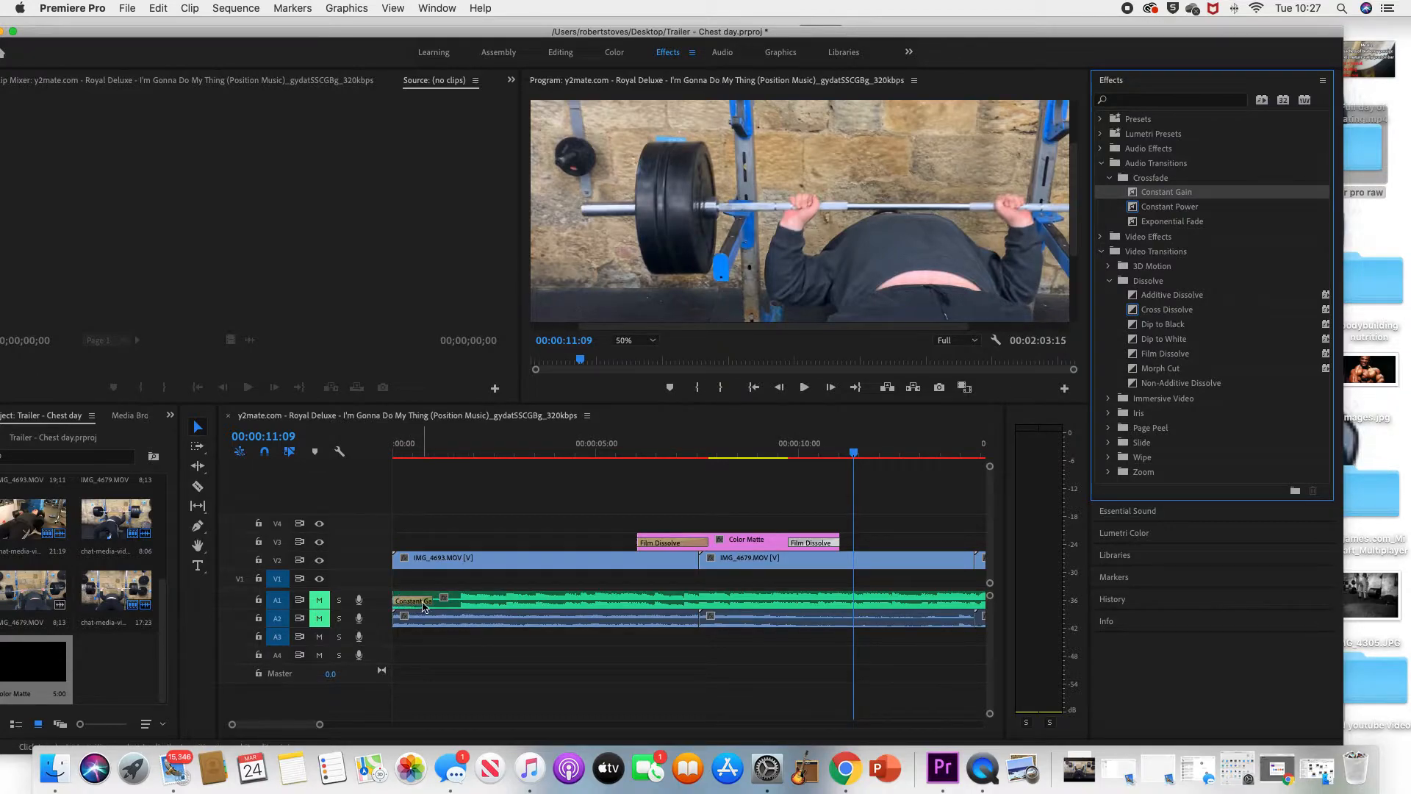
# Step: Apply an Exponential Fade to the end of the music clip on track A1
pyautogui.hscroll(10, 734, 664)
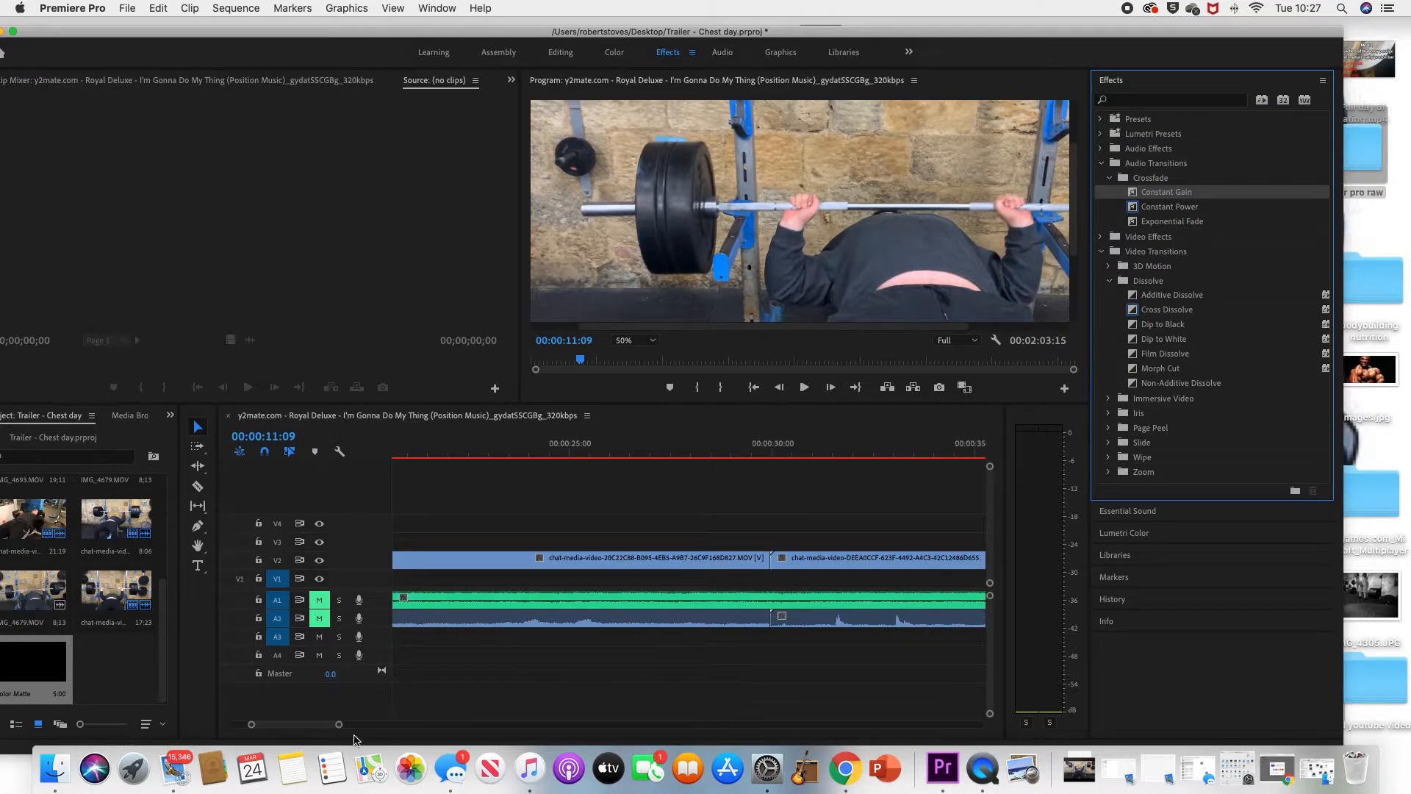
pyautogui.moveTo(340, 725); pyautogui.dragTo(306, 725)
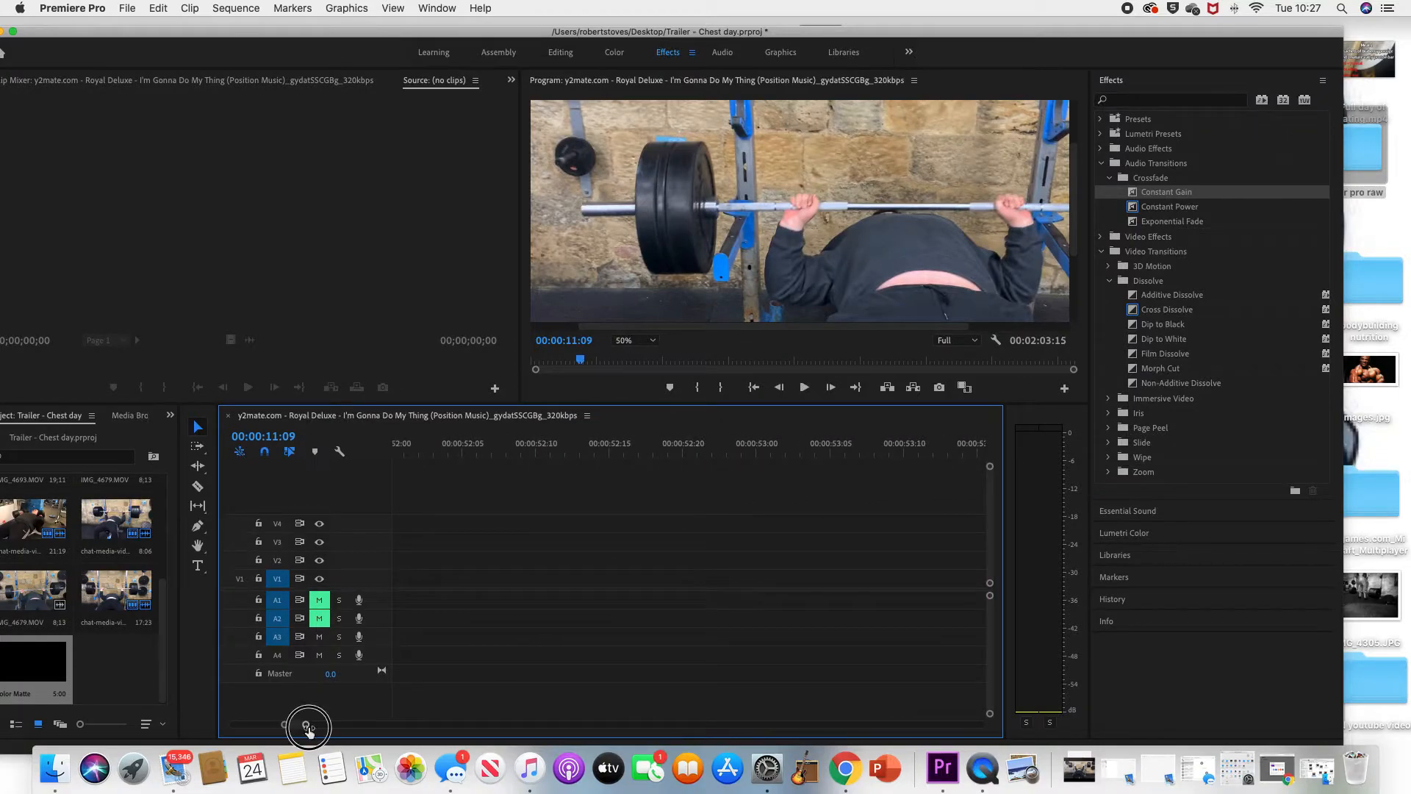
pyautogui.hscroll(-5, 512, 642)
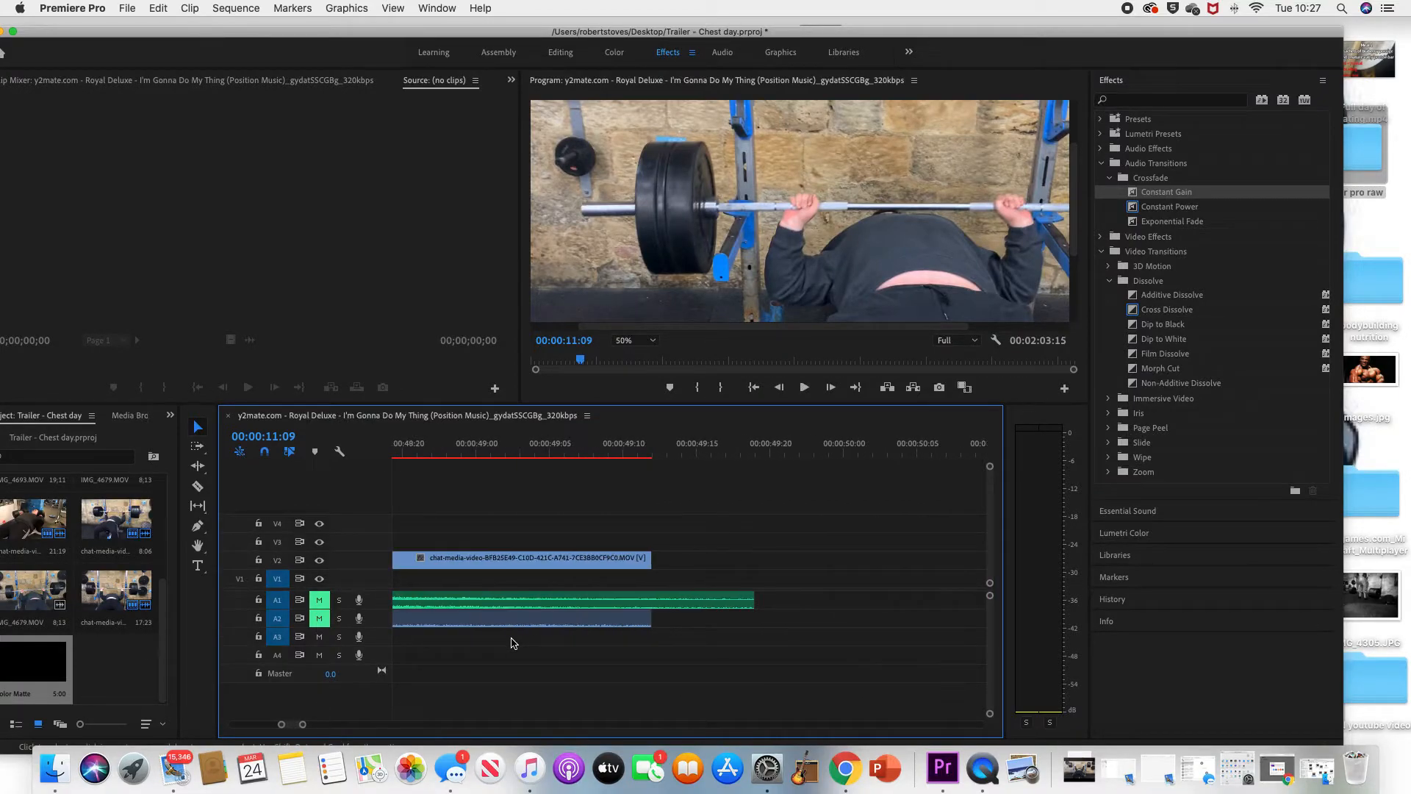
pyautogui.moveTo(303, 727); pyautogui.dragTo(310, 724)
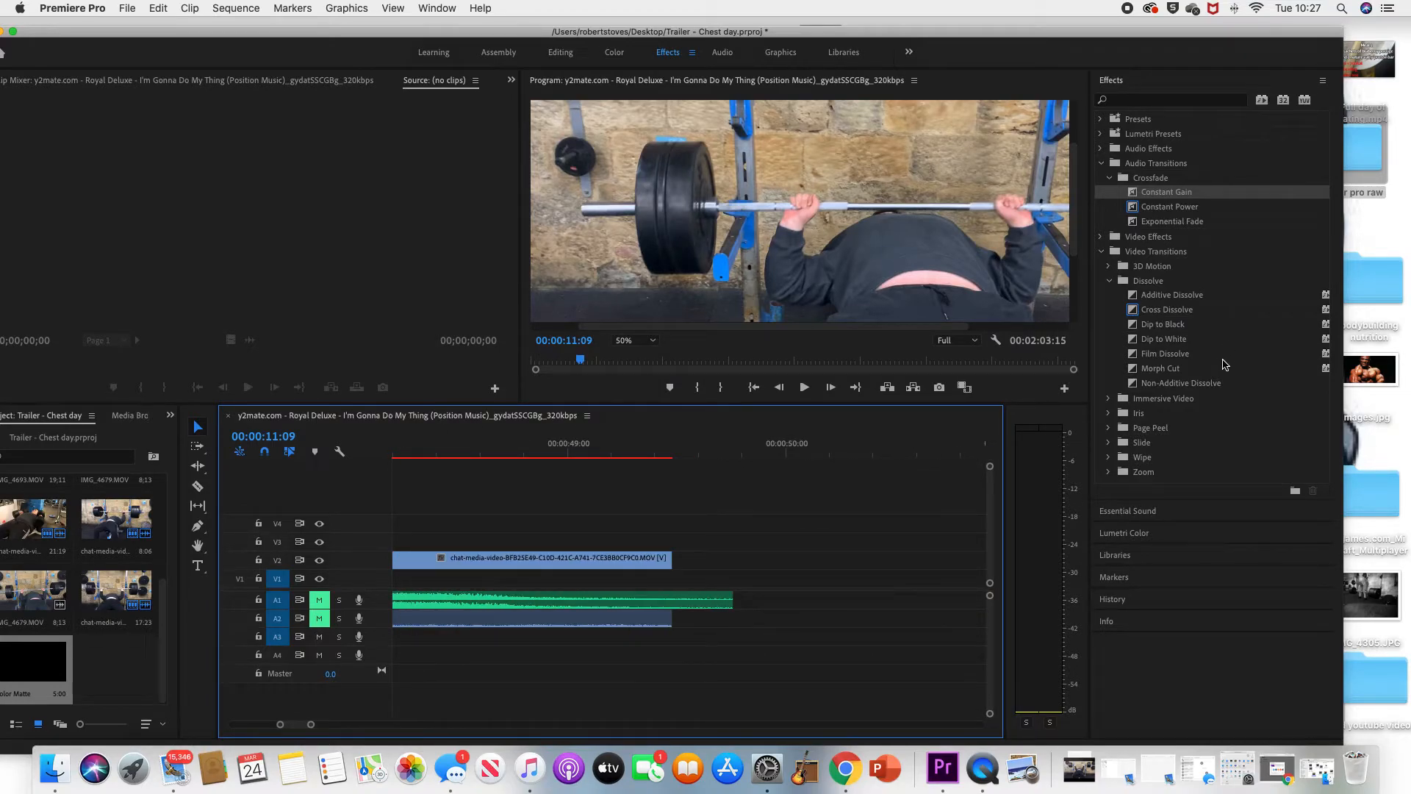
pyautogui.moveTo(1159, 223); pyautogui.dragTo(730, 606)
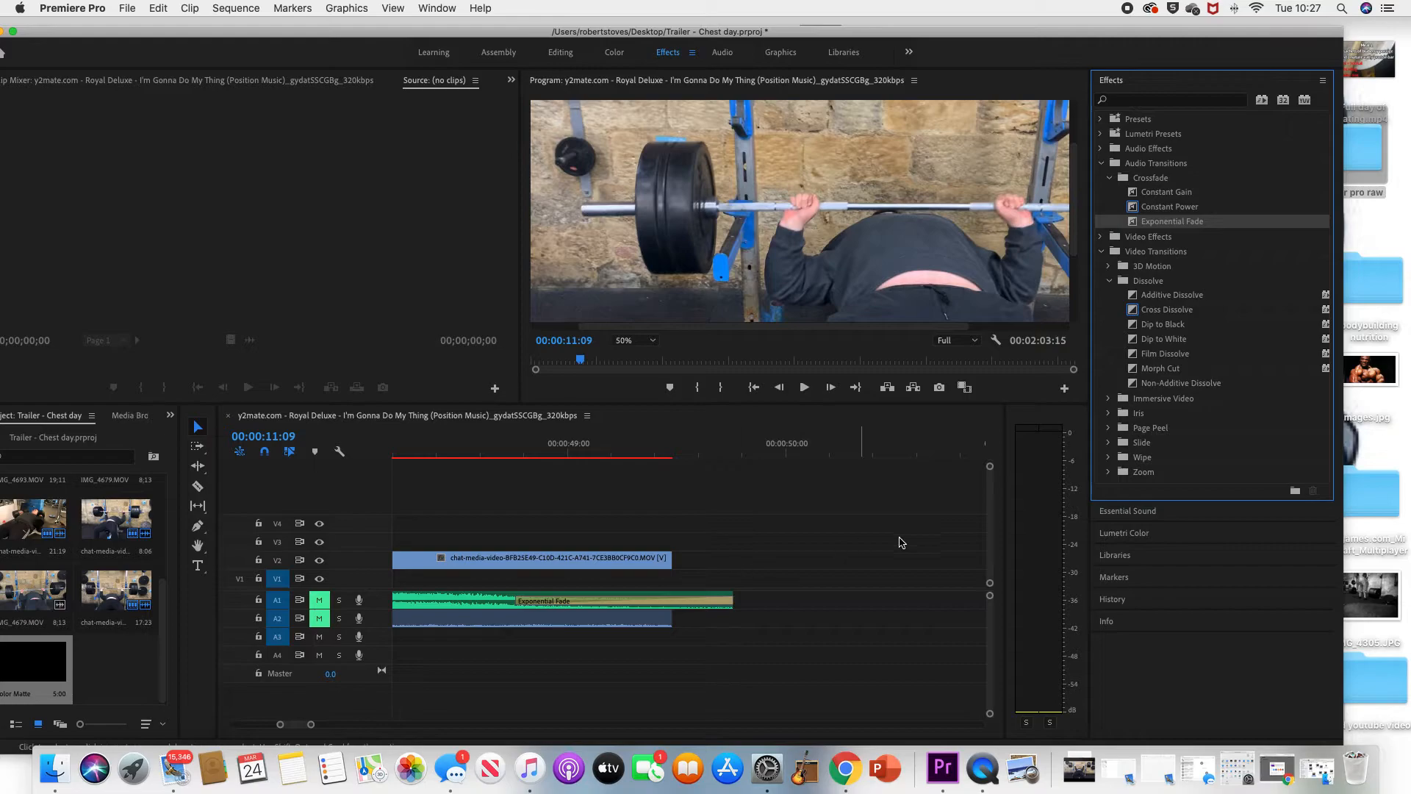
pyautogui.moveTo(311, 725); pyautogui.dragTo(304, 725)
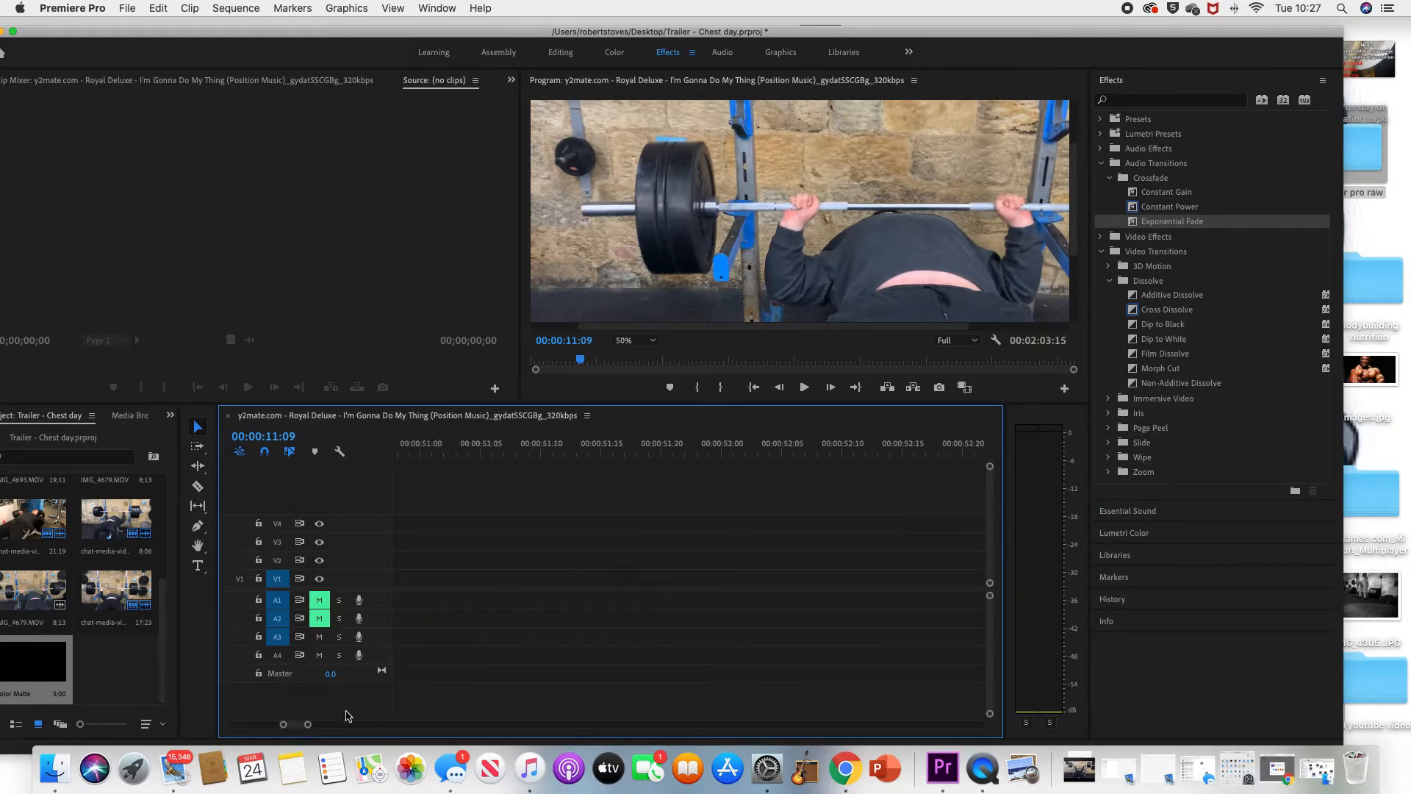
pyautogui.hscroll(-5, 468, 651)
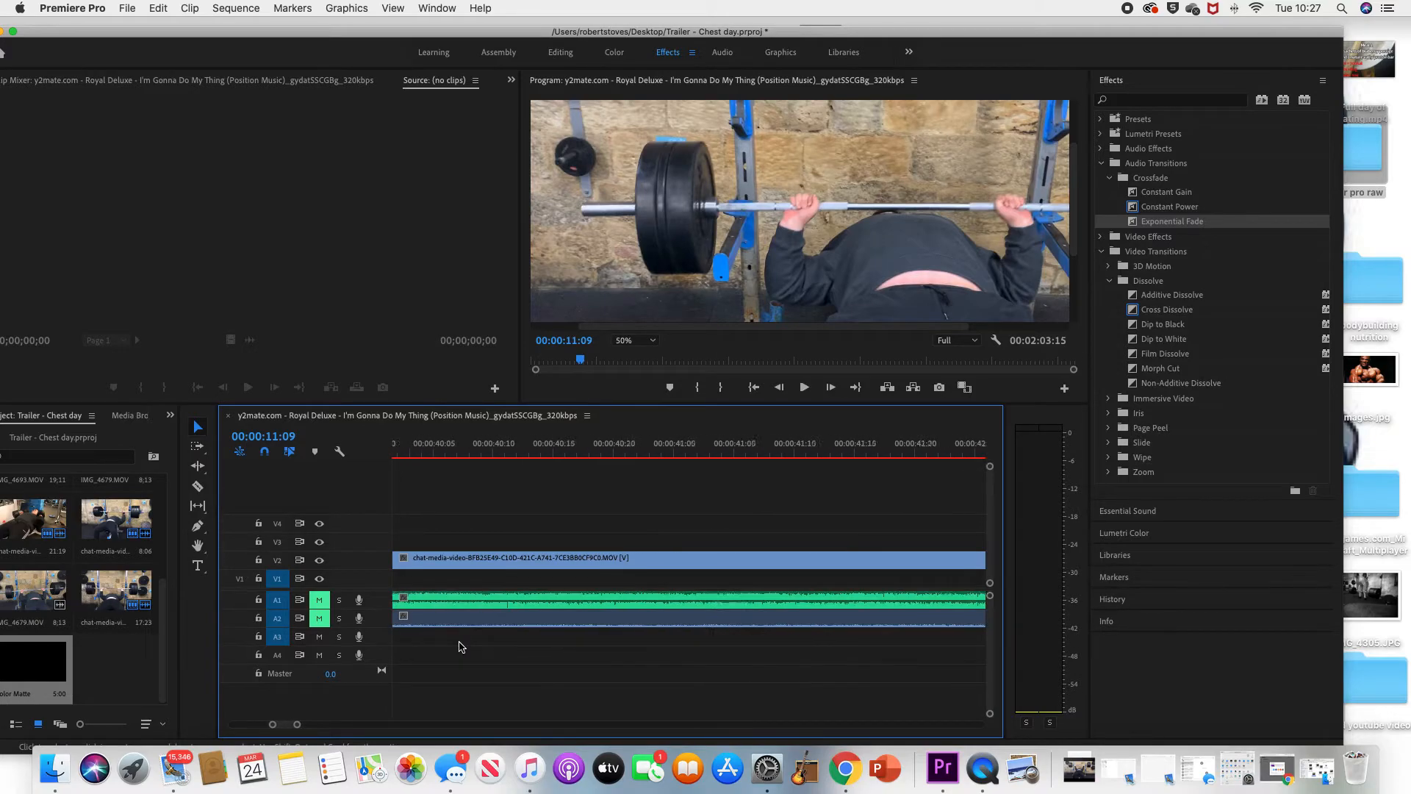
# Step: Play back the sequence from about 00:00:05:00 through the color matte, and scrub back and forth across the fade to review it
pyautogui.moveTo(295, 726); pyautogui.dragTo(349, 725)
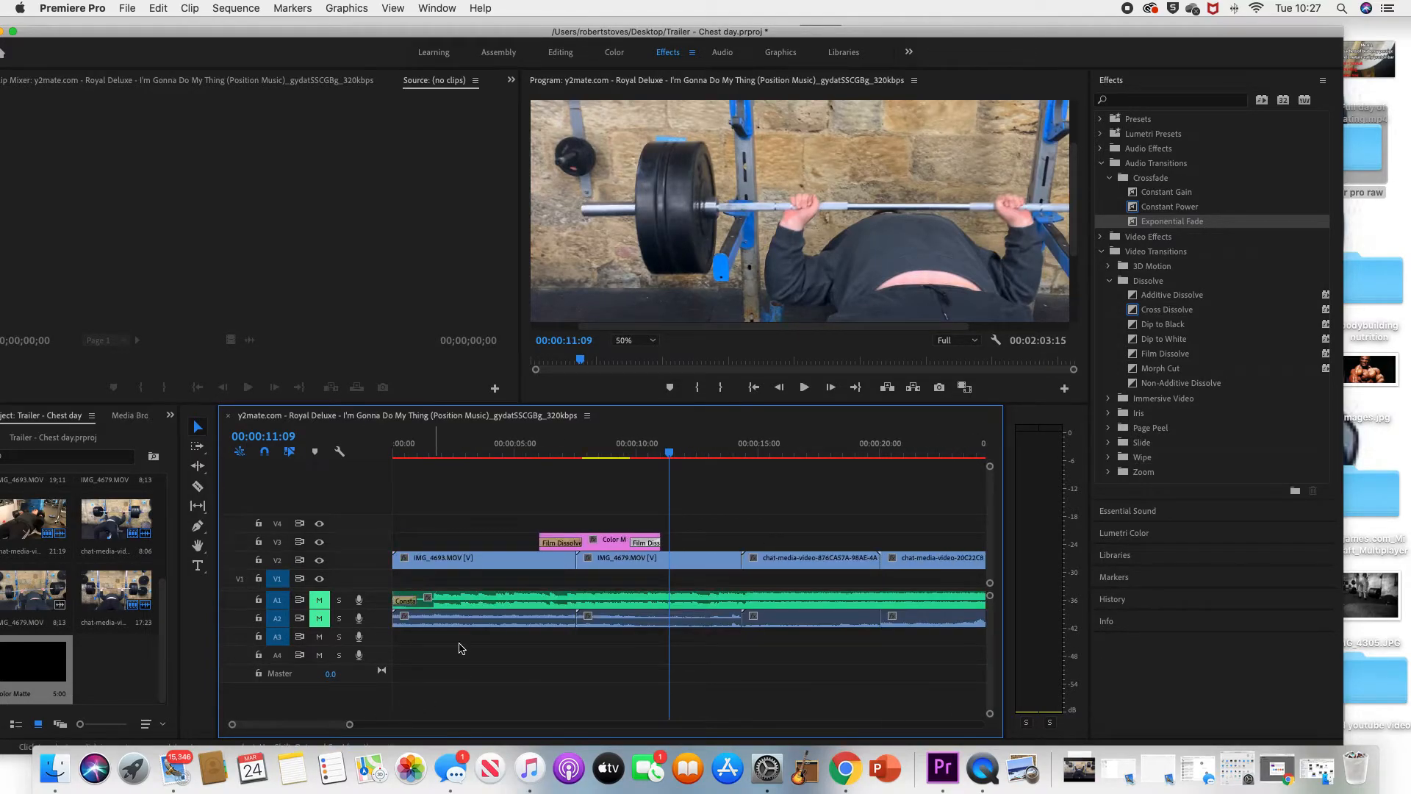
pyautogui.click(512, 453)
pyautogui.click(804, 387)
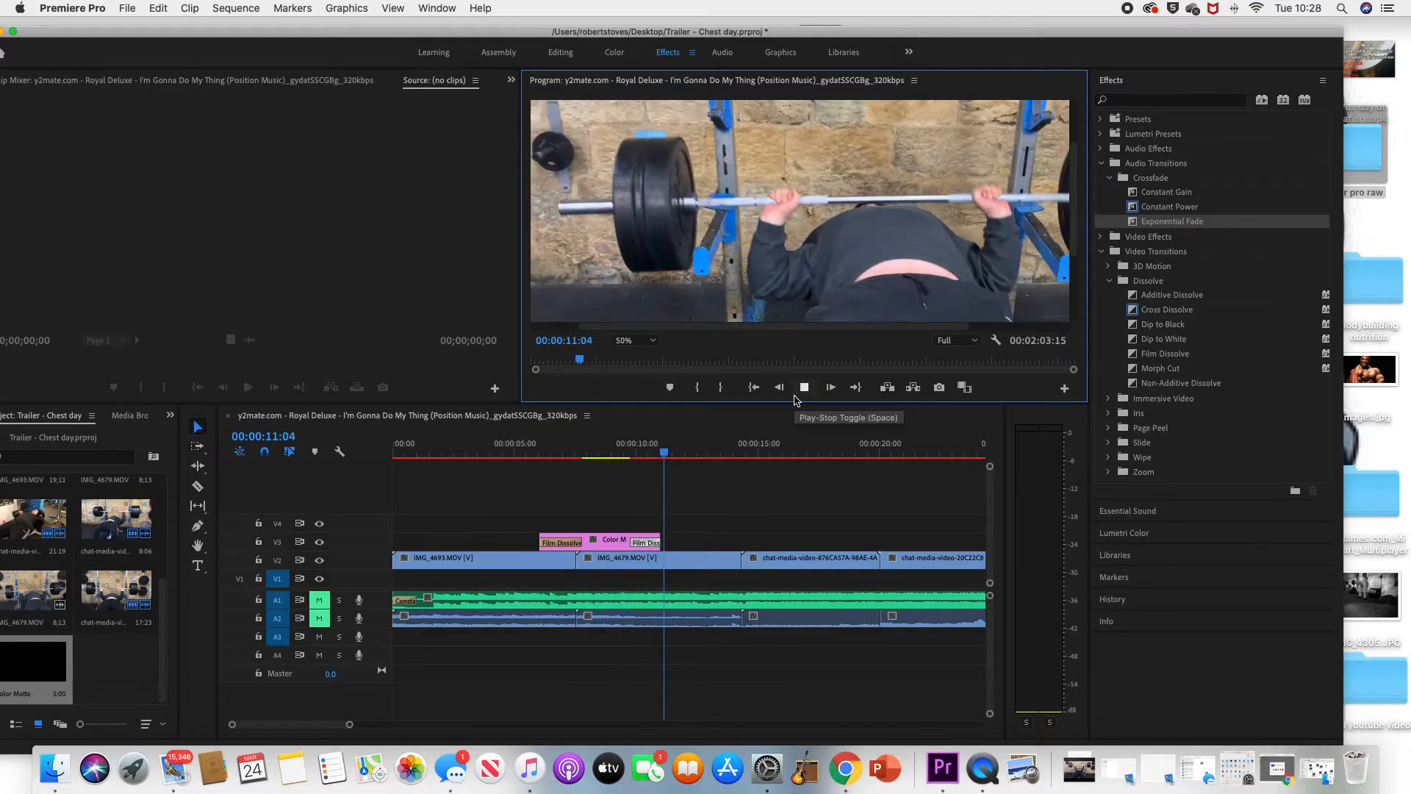
pyautogui.click(804, 387)
pyautogui.moveTo(677, 454); pyautogui.dragTo(572, 464)
pyautogui.moveTo(578, 461); pyautogui.dragTo(687, 460)
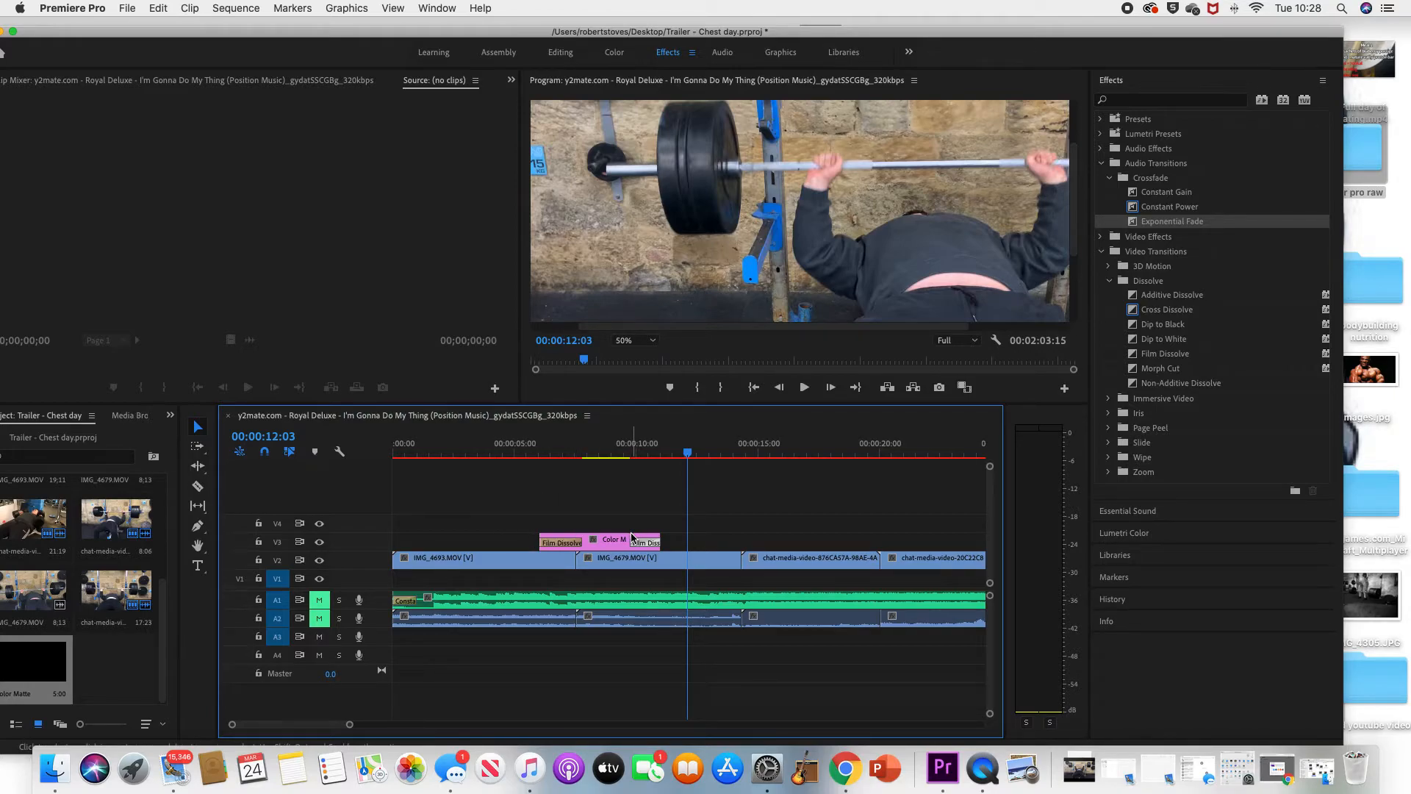
# Step: Add a marker to the sequence and move it to the end of the color matte at 00:00:11:01
pyautogui.press('m')
pyautogui.moveTo(687, 432); pyautogui.dragTo(631, 433)
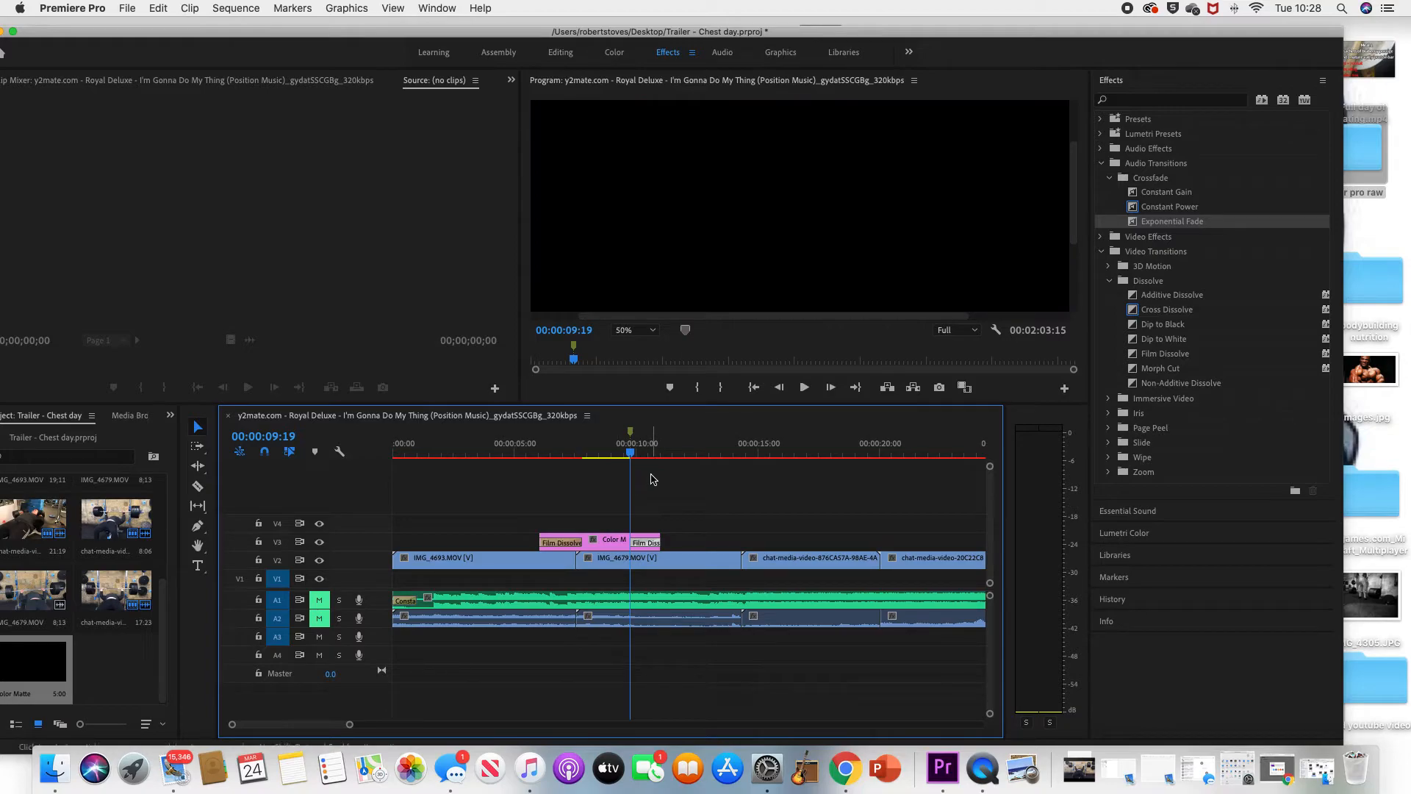
pyautogui.moveTo(350, 728); pyautogui.dragTo(293, 726)
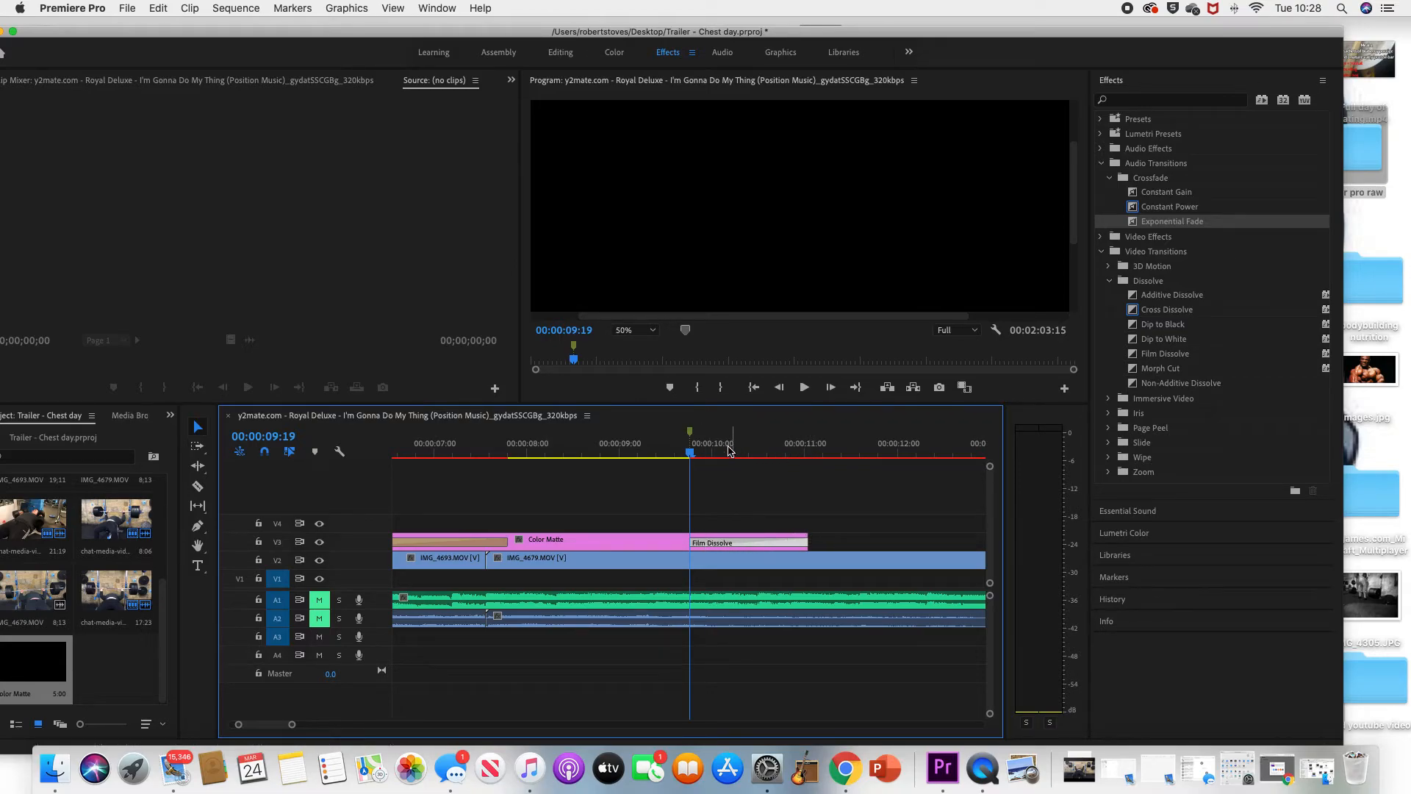
pyautogui.moveTo(690, 433); pyautogui.dragTo(808, 437)
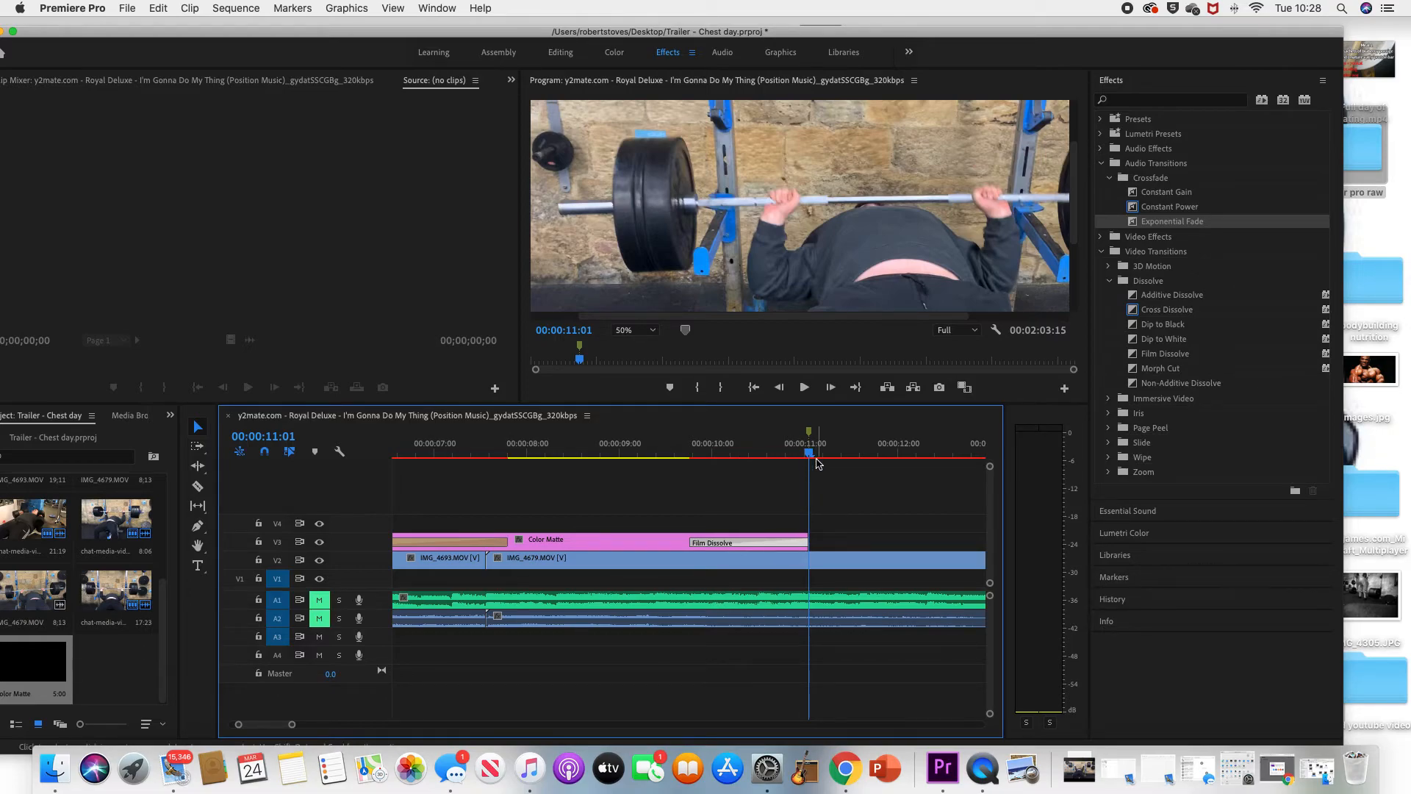
pyautogui.moveTo(291, 724); pyautogui.dragTo(554, 725)
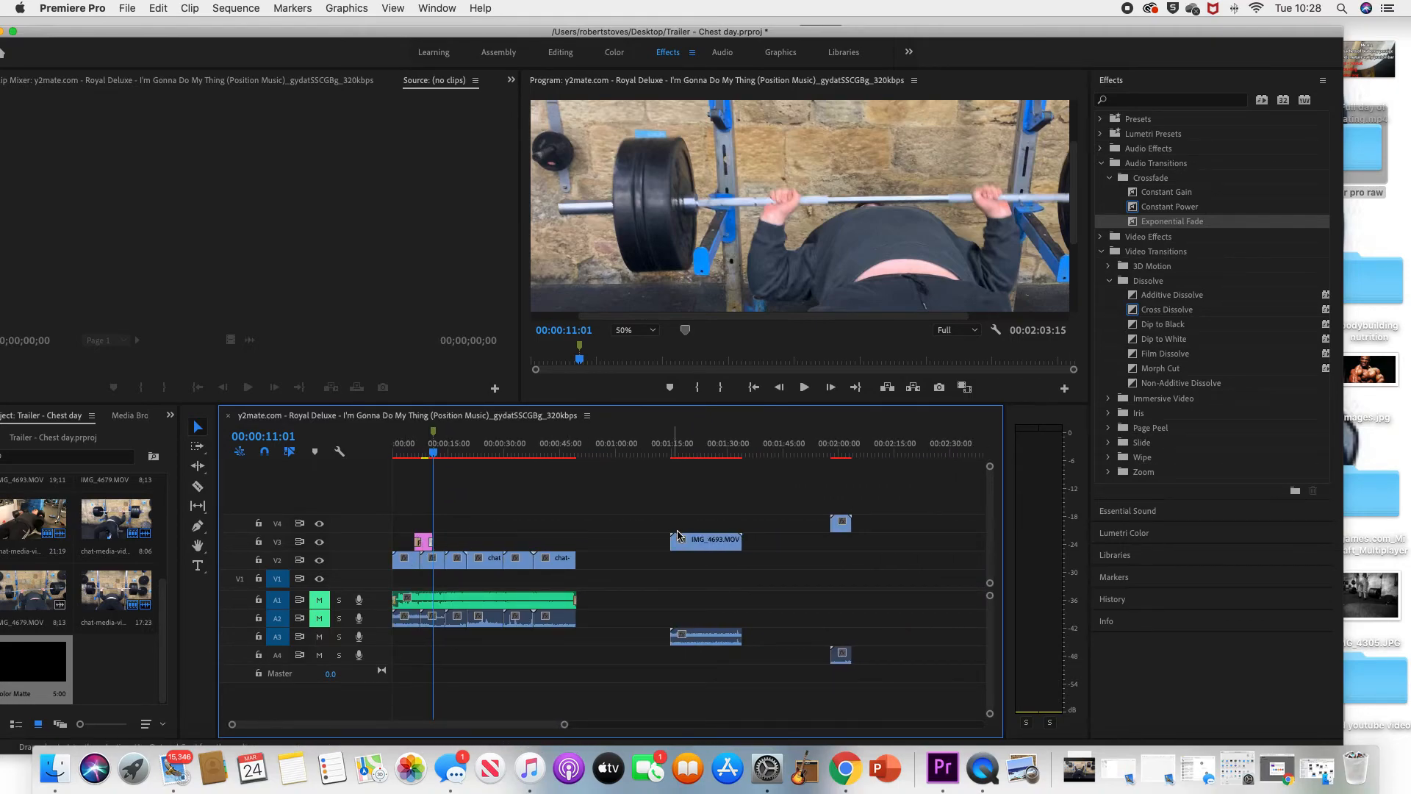